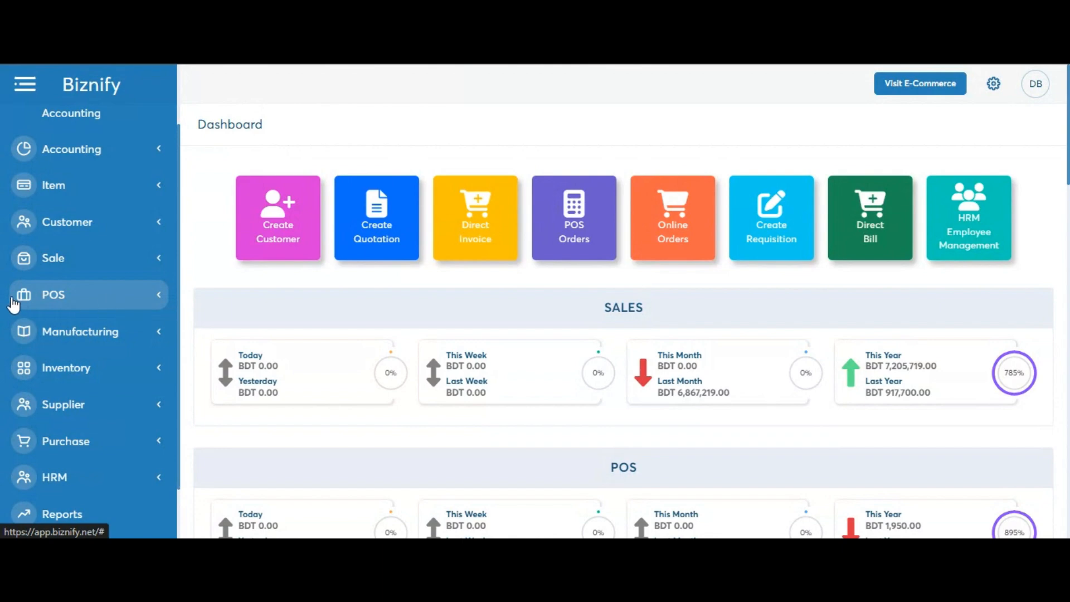
Go to the POS outlets list and start creating a new outlet.
left_click(77, 301)
scroll(79, 306, "down", 1)
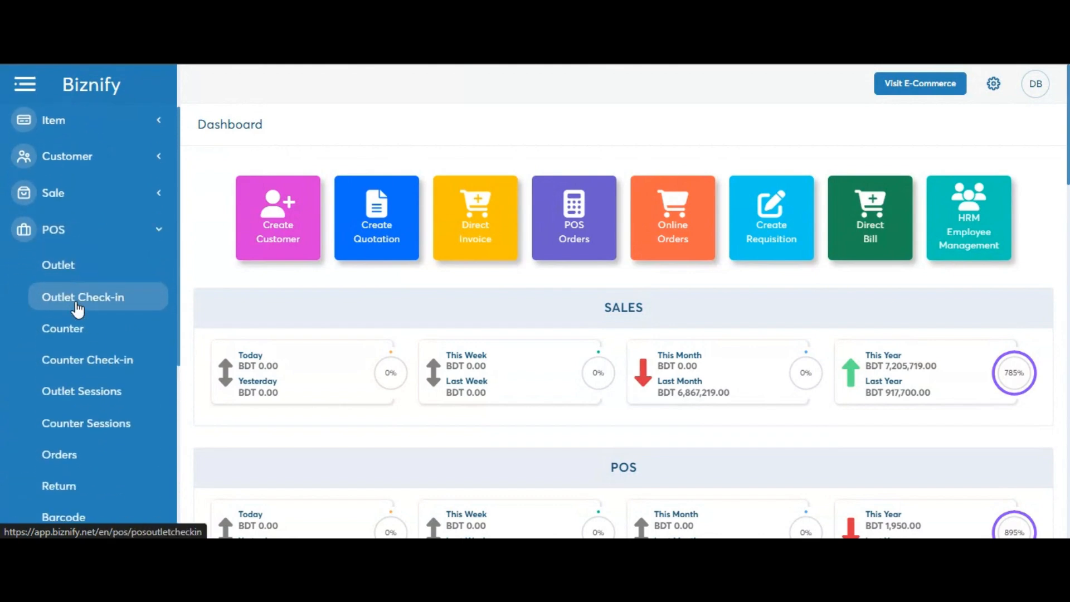
scroll(72, 398, "down", 1)
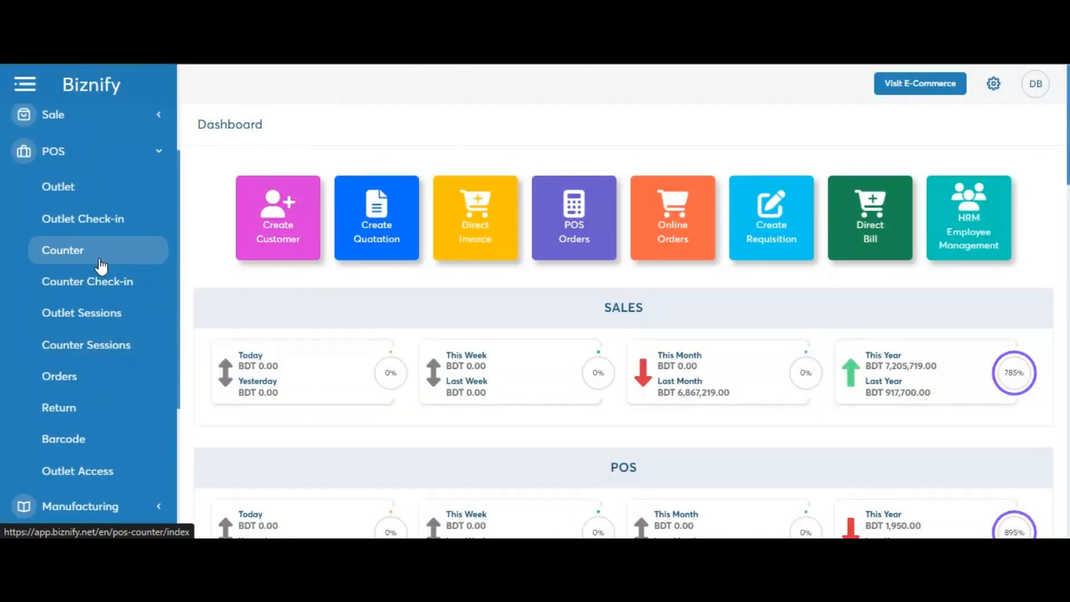
left_click(93, 189)
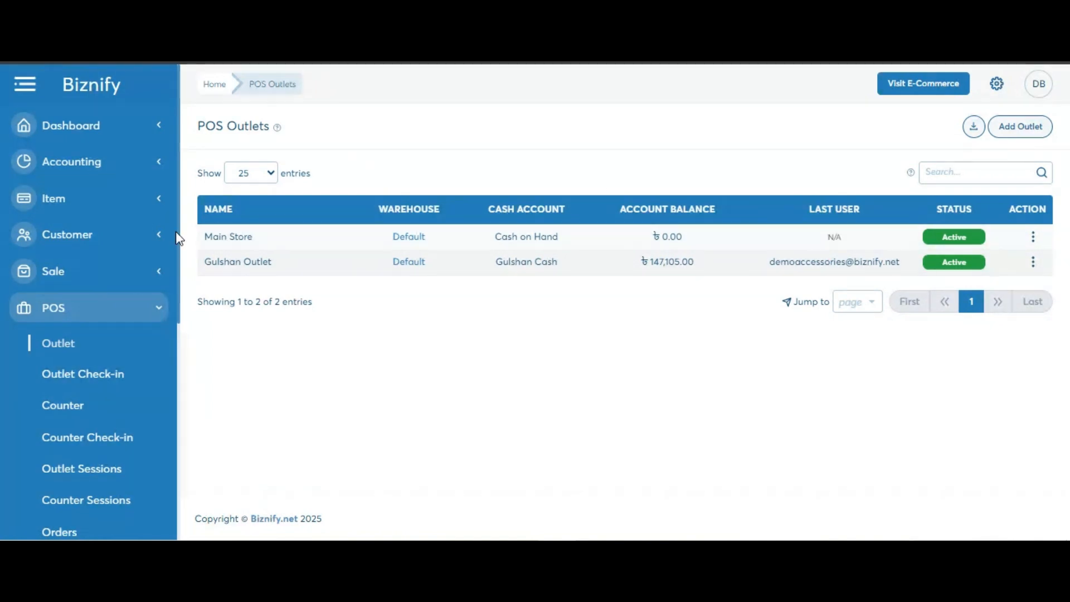
left_click(1012, 131)
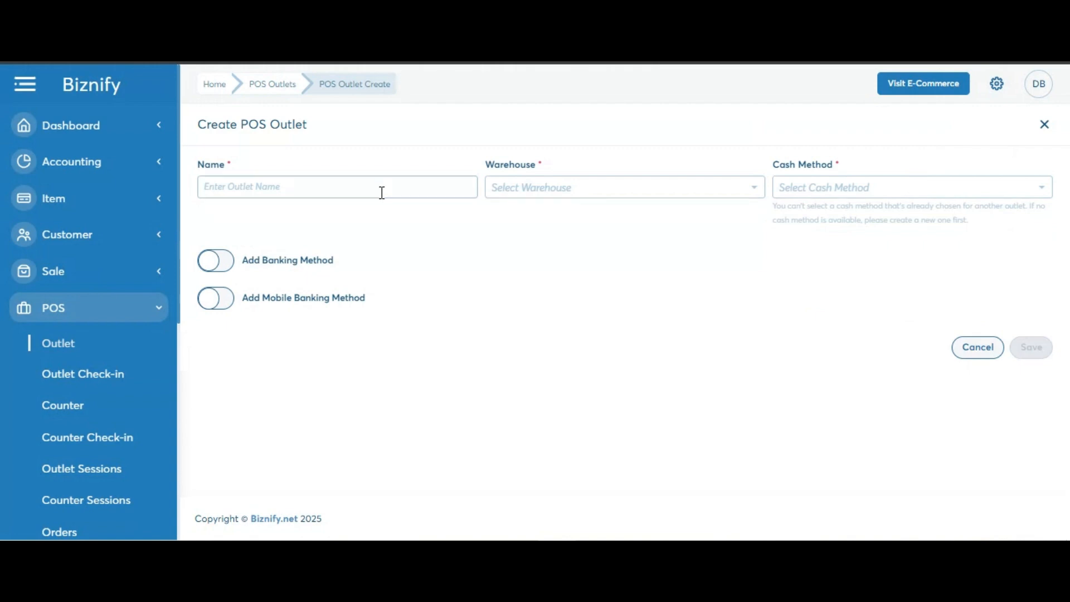
Name the new outlet Demo Outlet, assign the Default warehouse and choose Cash New as its cash method.
left_click(221, 191)
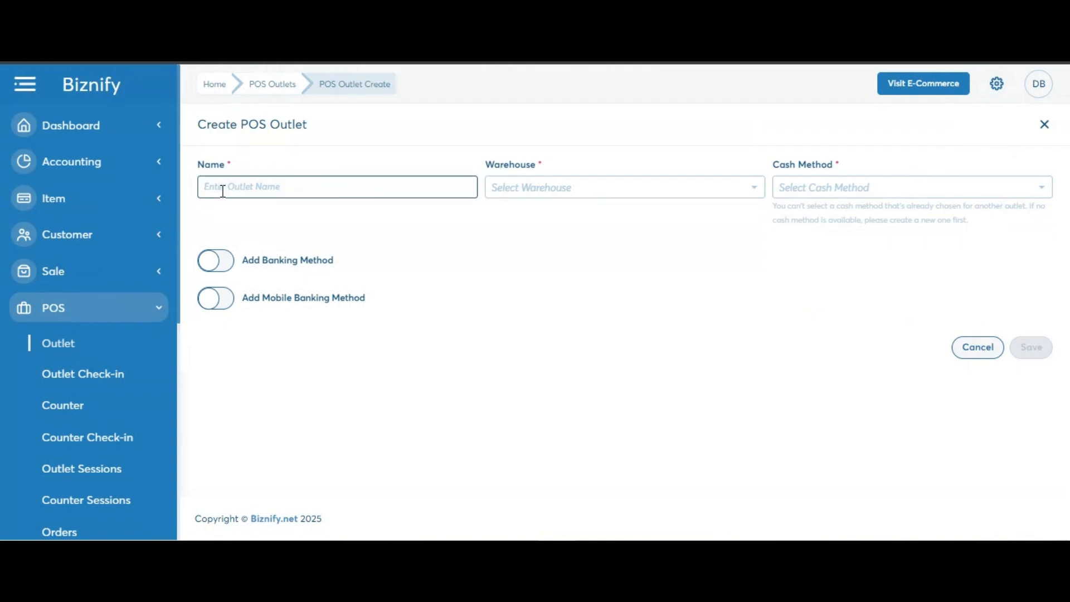
type("Demo Outlet")
left_click(528, 188)
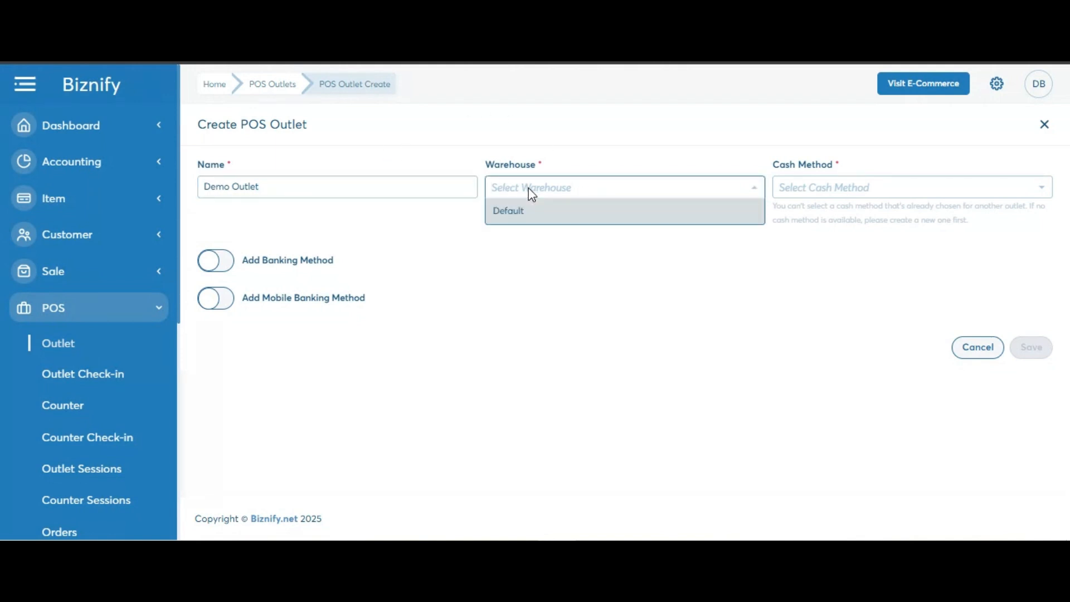
left_click(509, 223)
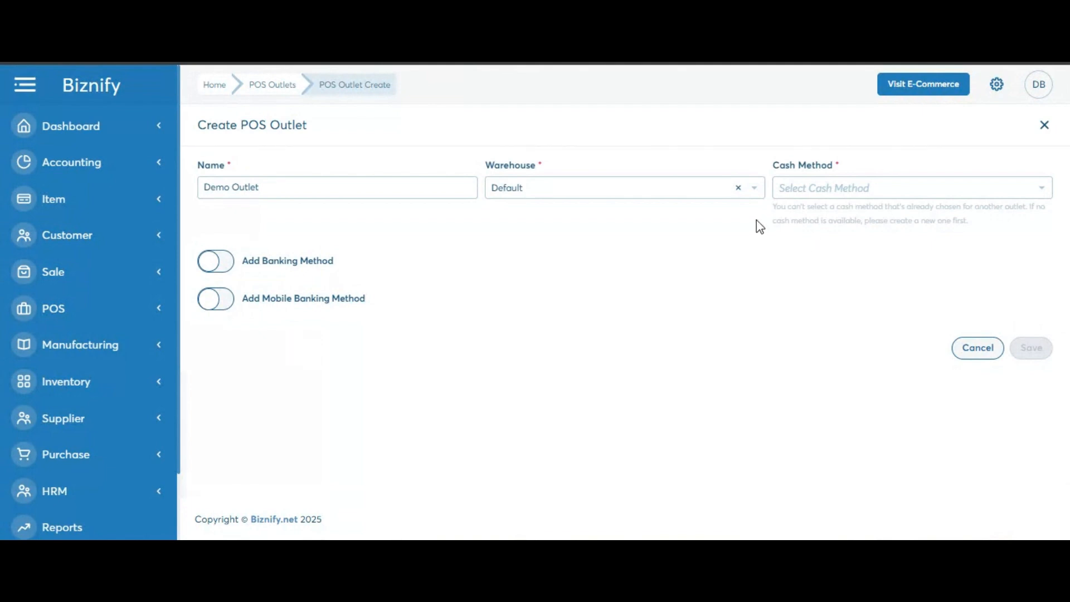
left_click(814, 195)
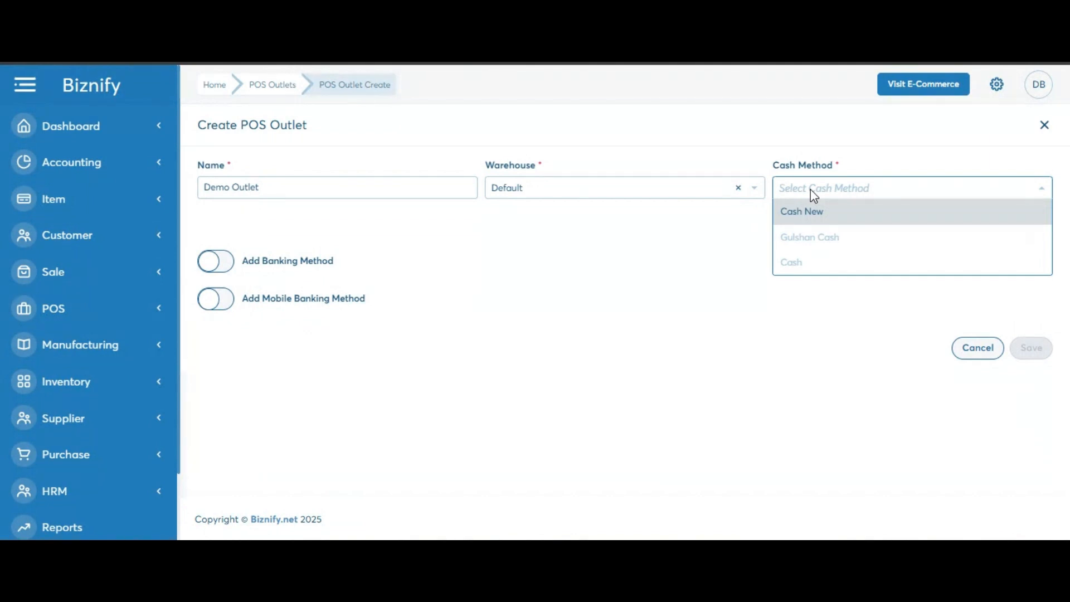
left_click(806, 219)
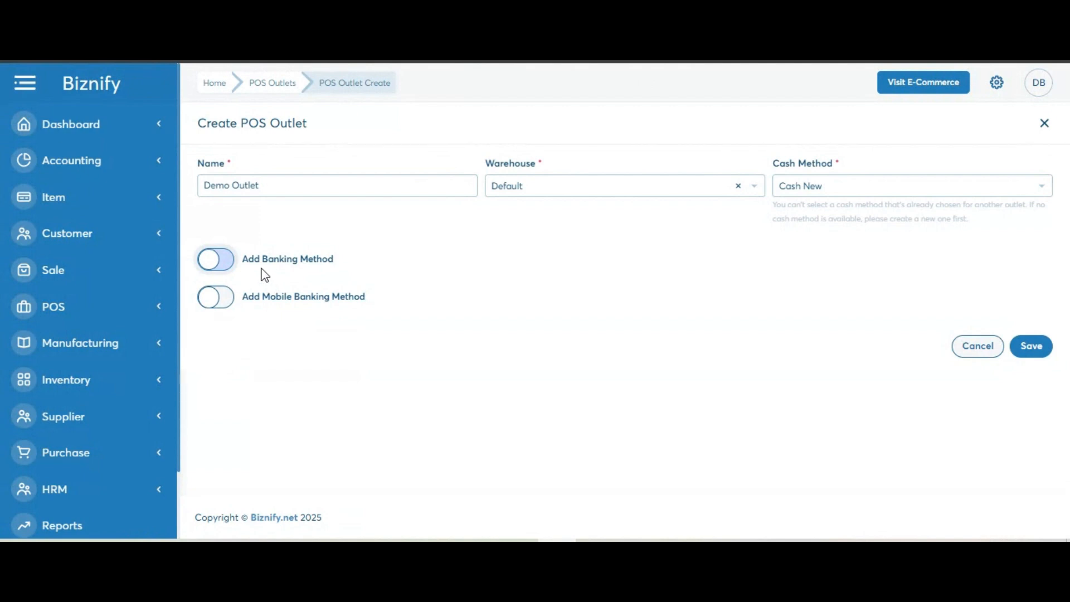
Enable banking methods for the outlet and select DBBL POS and City Pos.
left_click(214, 266)
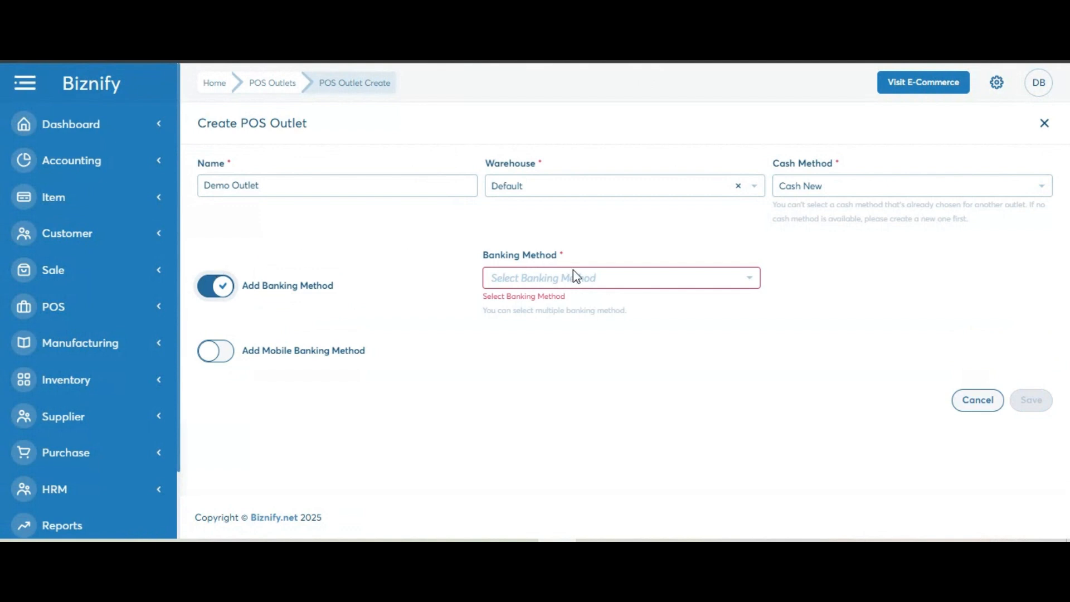
left_click(516, 280)
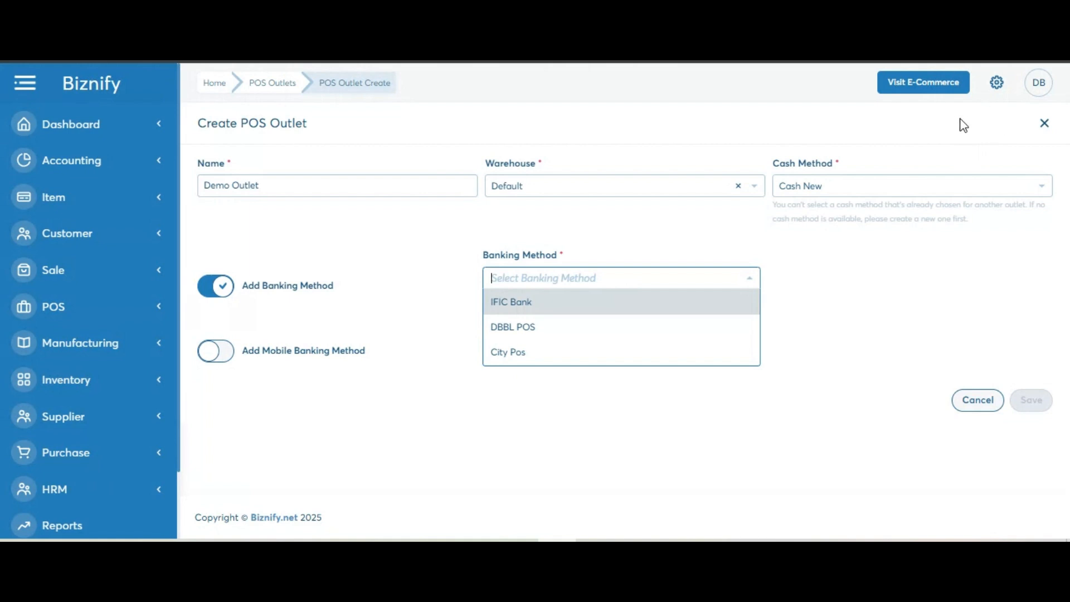
left_click(516, 334)
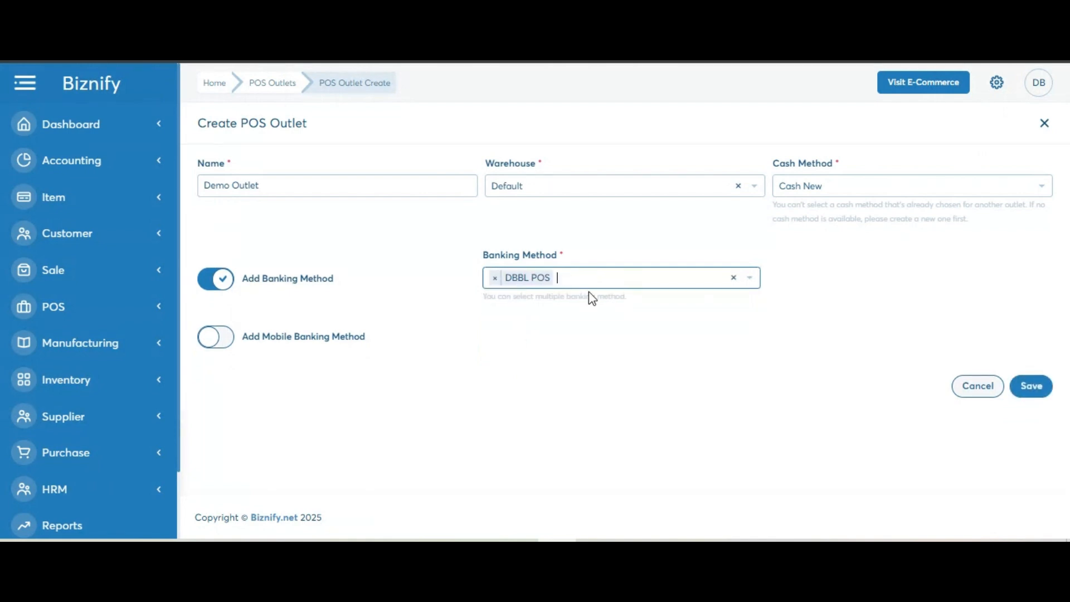
left_click(630, 278)
left_click(525, 353)
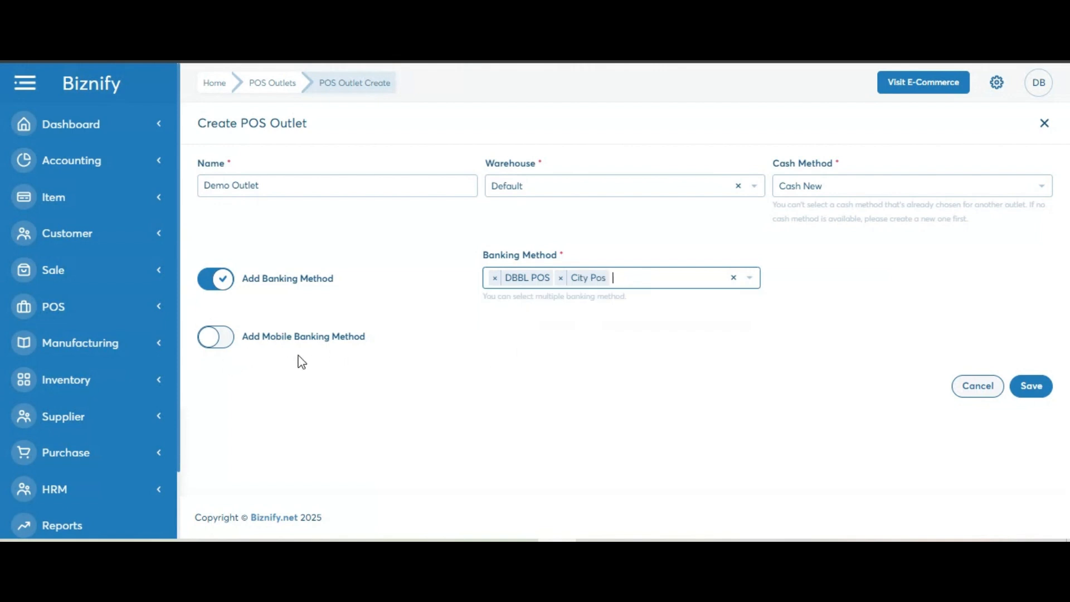
Enable mobile banking methods for the outlet with Nagad and bKash, and save the outlet.
left_click(221, 342)
left_click(603, 362)
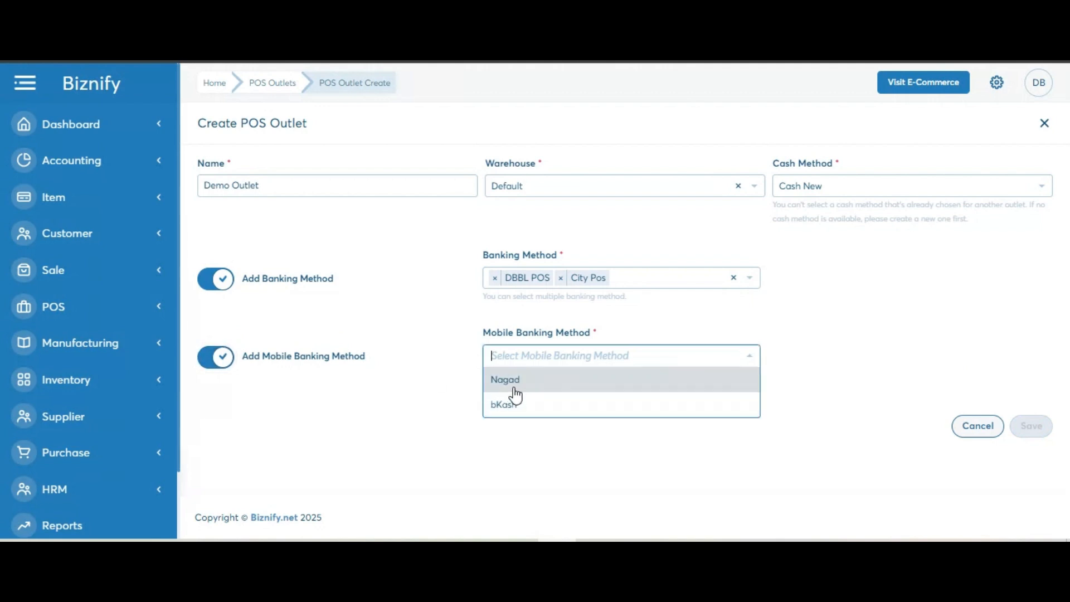
left_click(510, 384)
left_click(625, 365)
left_click(509, 411)
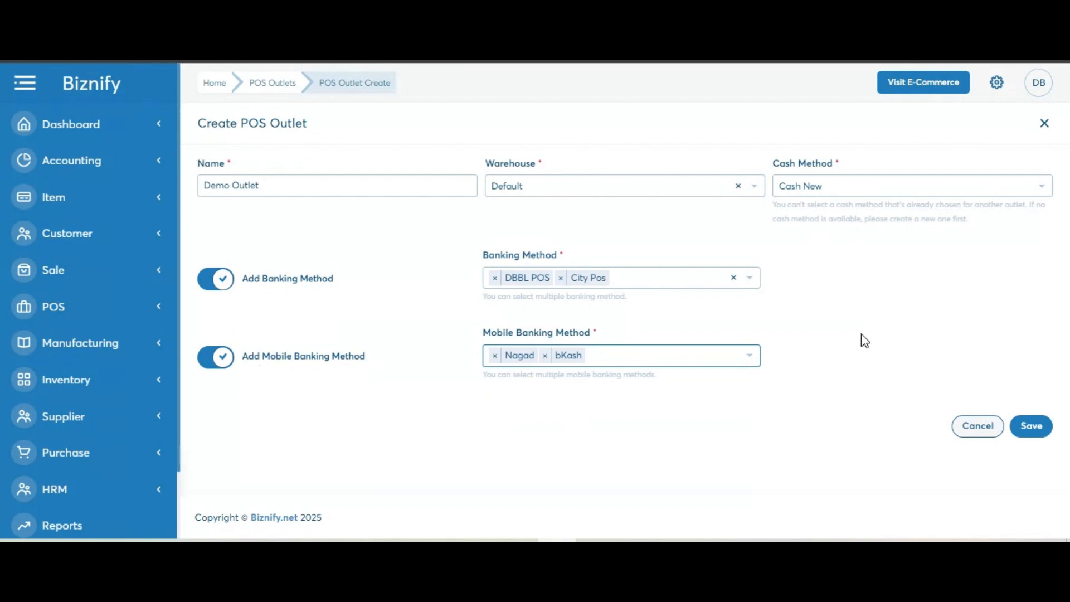
left_click(1037, 441)
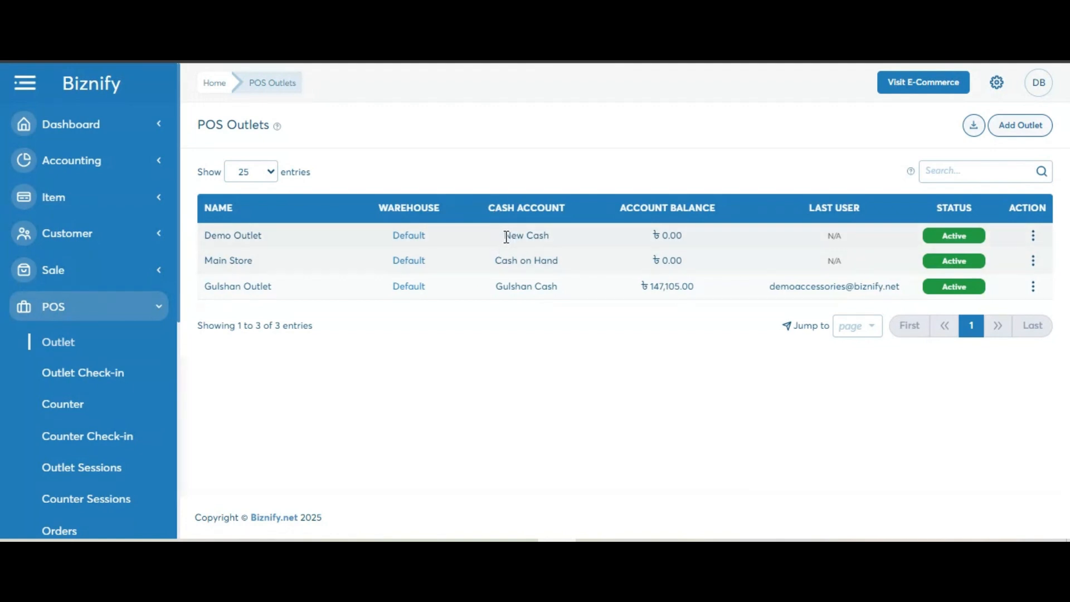
left_click_drag(506, 237, 549, 248)
left_click(681, 387)
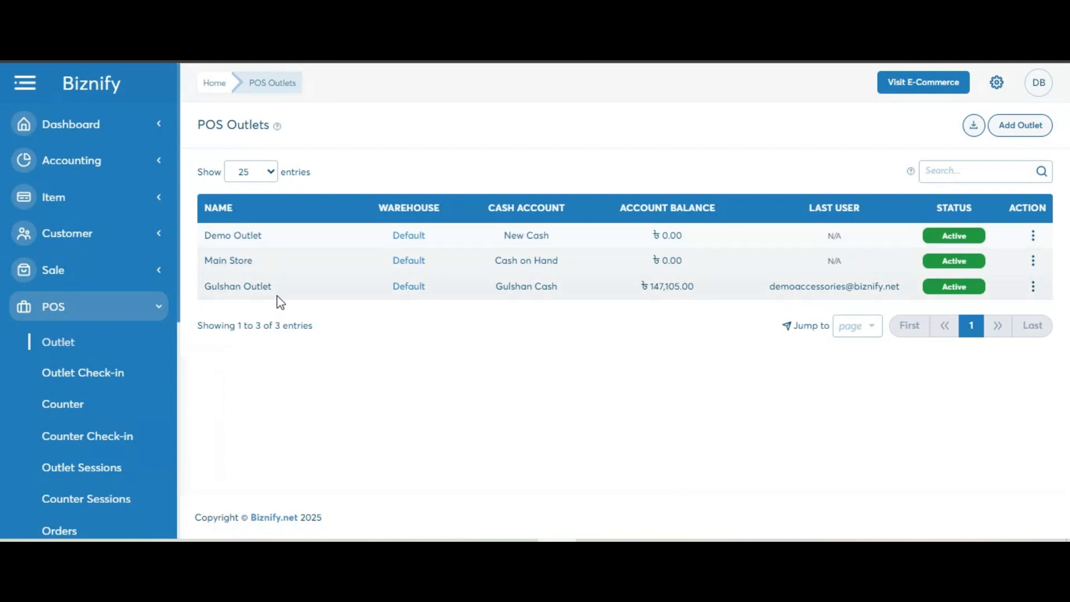
Add a POS counter named Demo Counter, assign it to Demo Outlet and save it.
left_click(63, 402)
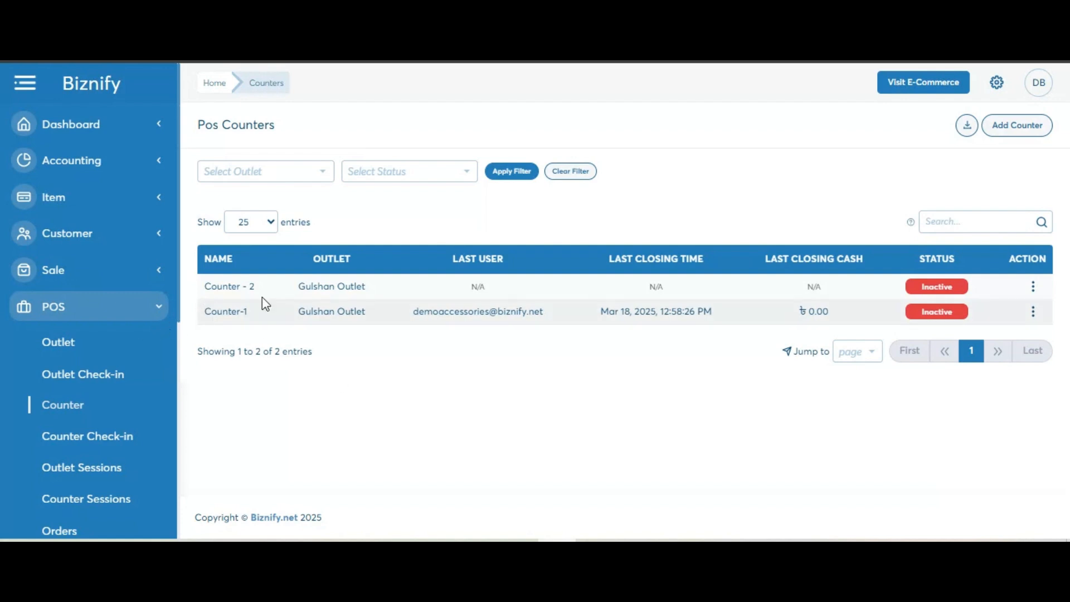
left_click(1016, 127)
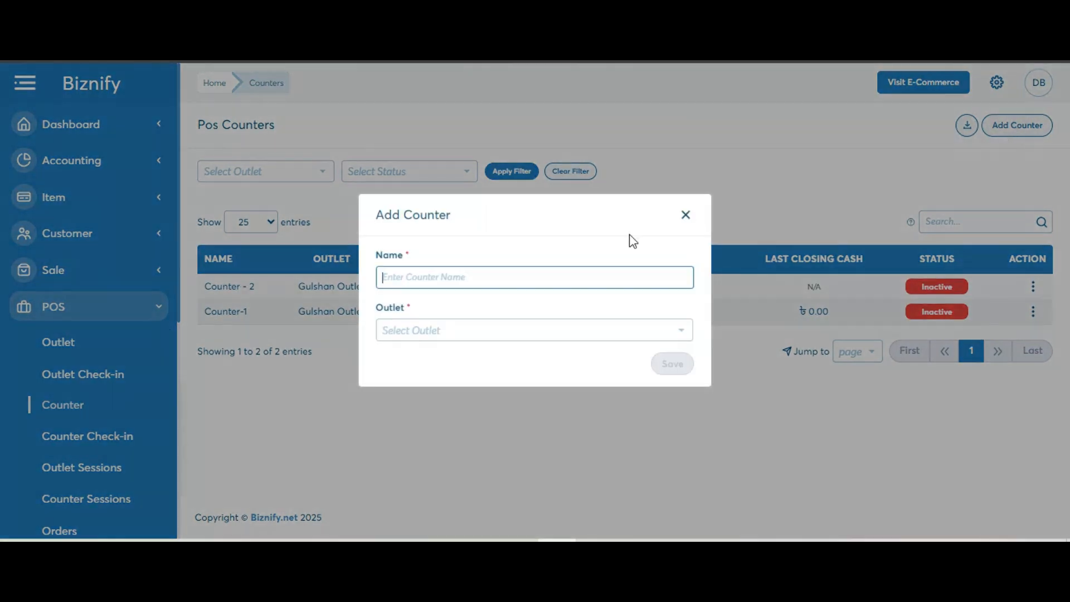
type("Demo Co")
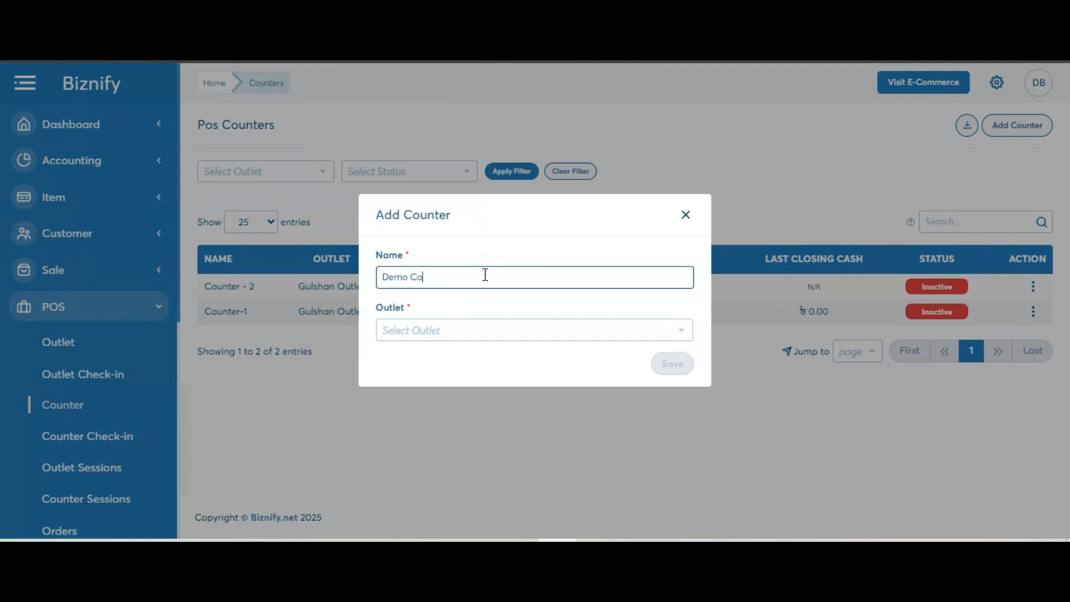
type("unter")
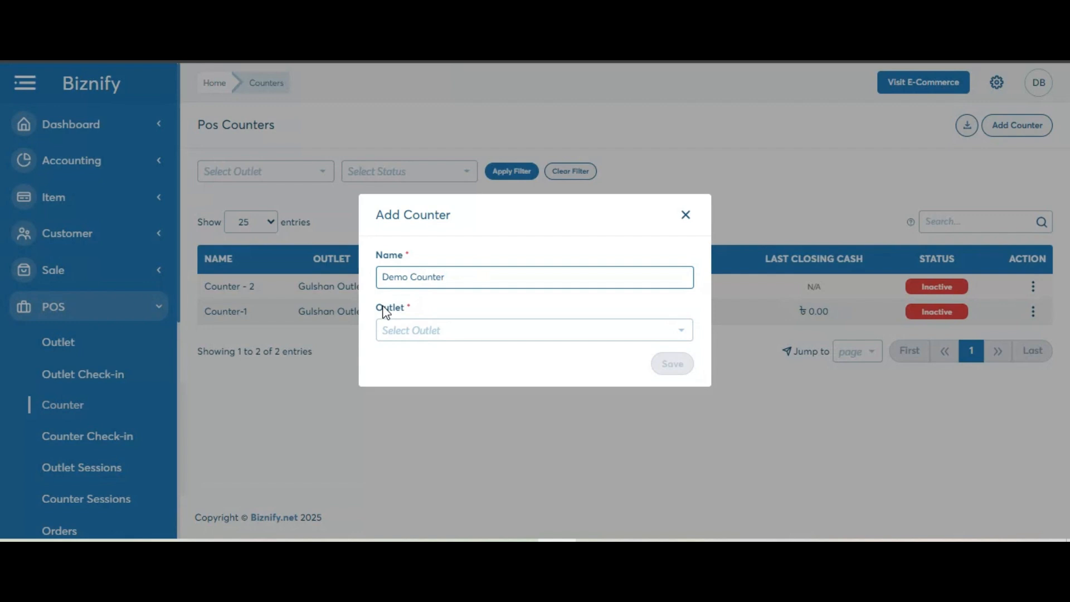
left_click(394, 336)
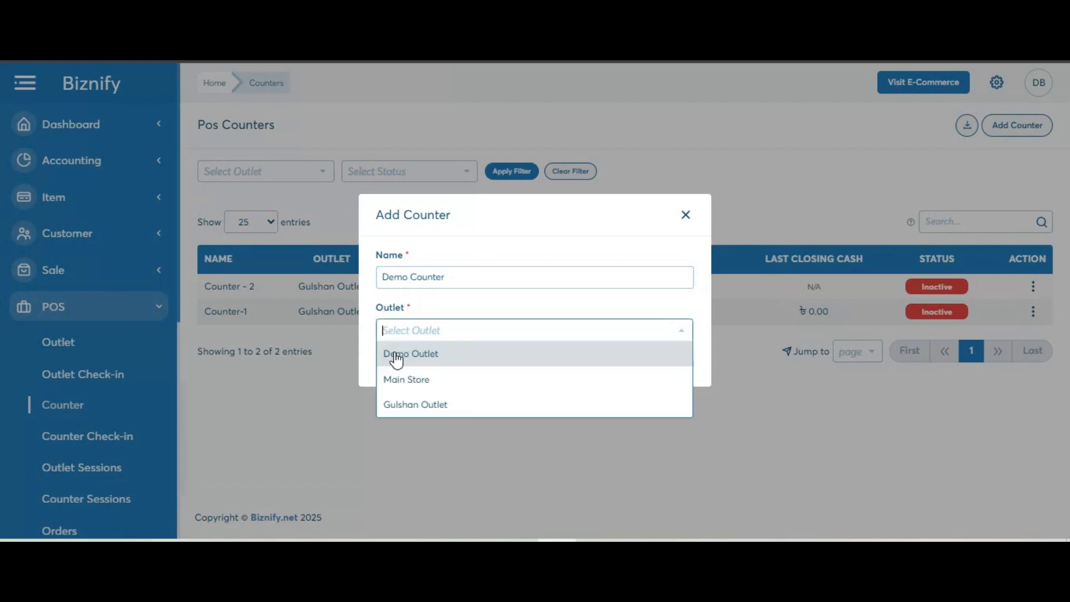
left_click(397, 355)
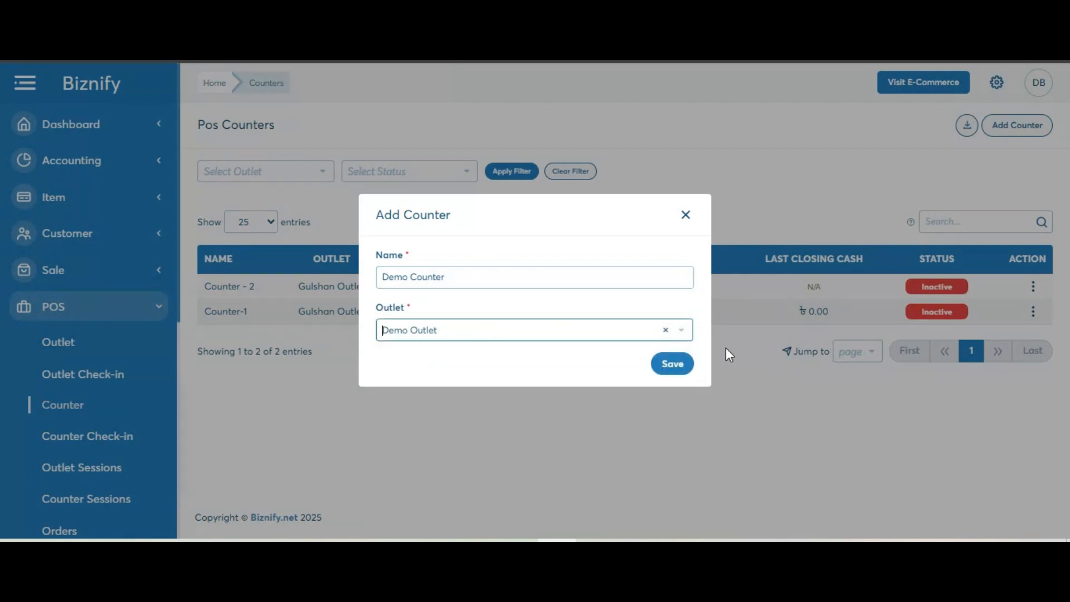
left_click(670, 365)
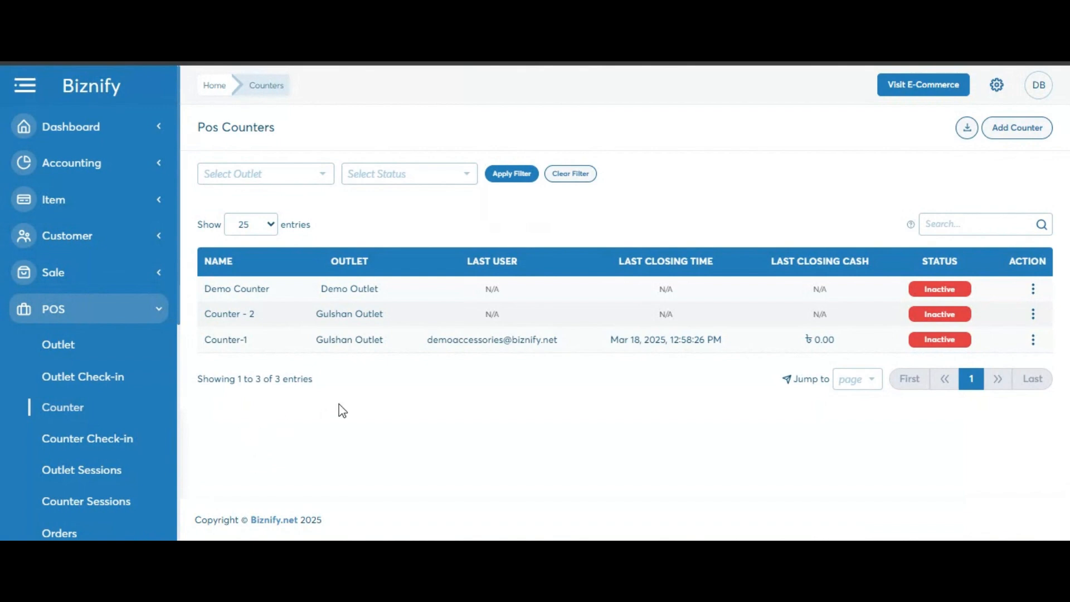
Check in to Demo Outlet from the outlet check-in page.
left_click(75, 387)
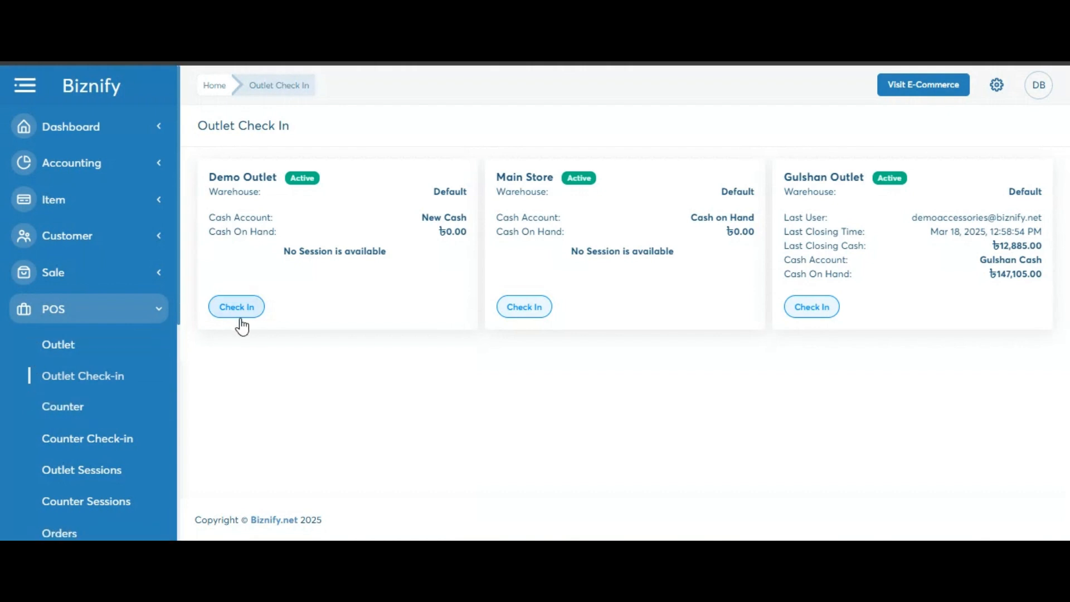
left_click(238, 316)
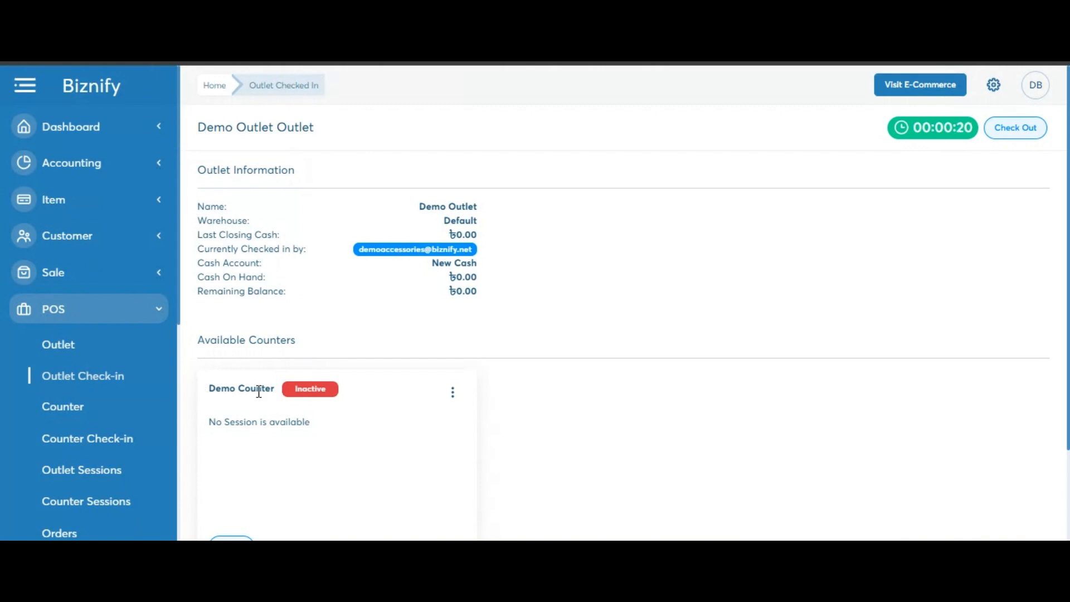
Try to activate Demo Counter with an opening balance of 500.
scroll(366, 425, "down", 2)
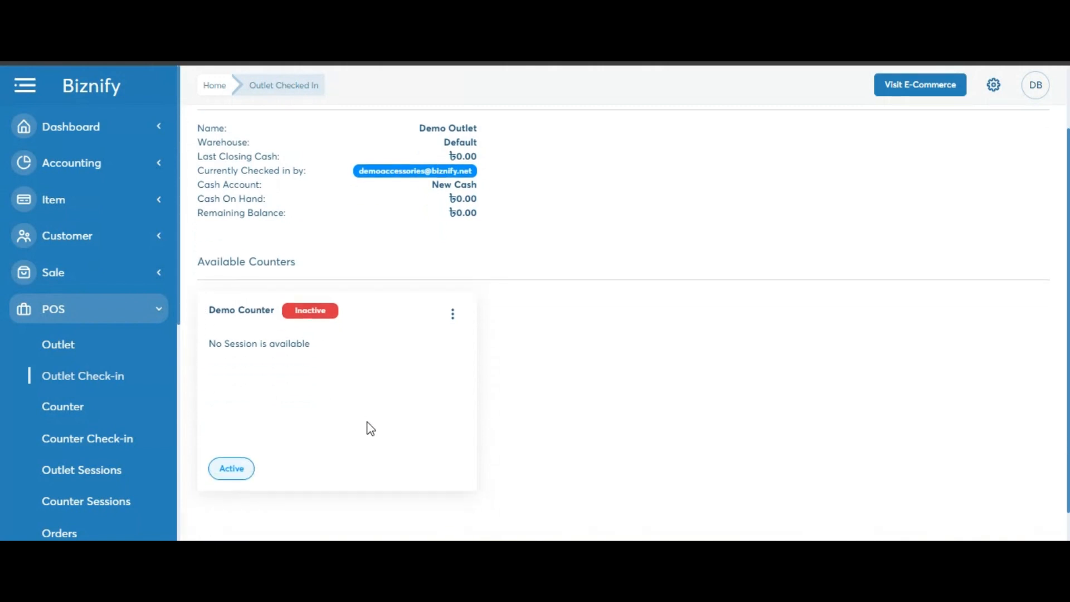
left_click(227, 473)
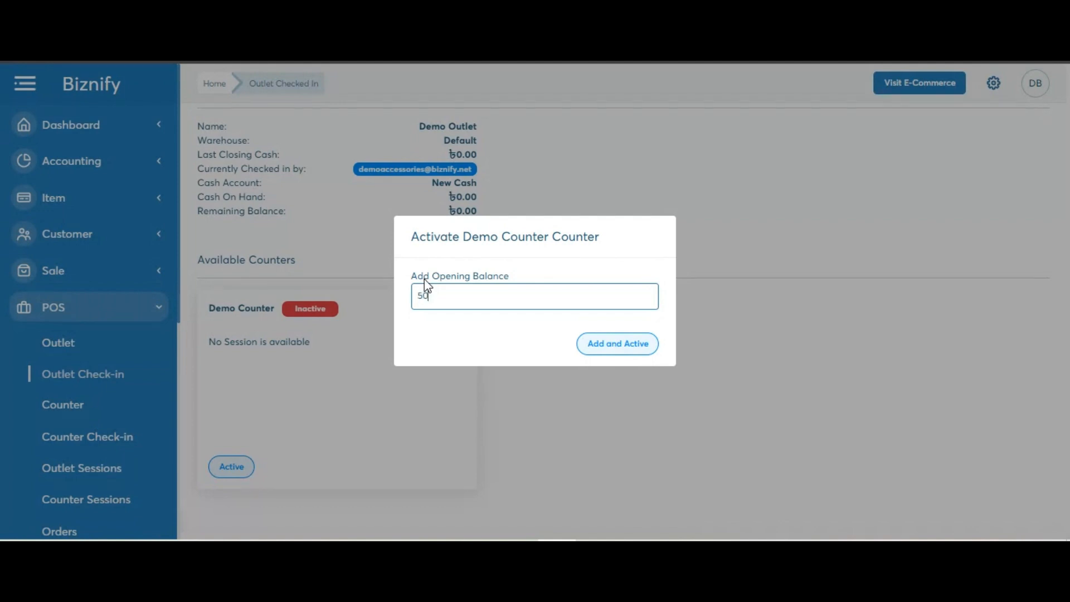
type("0")
left_click(640, 353)
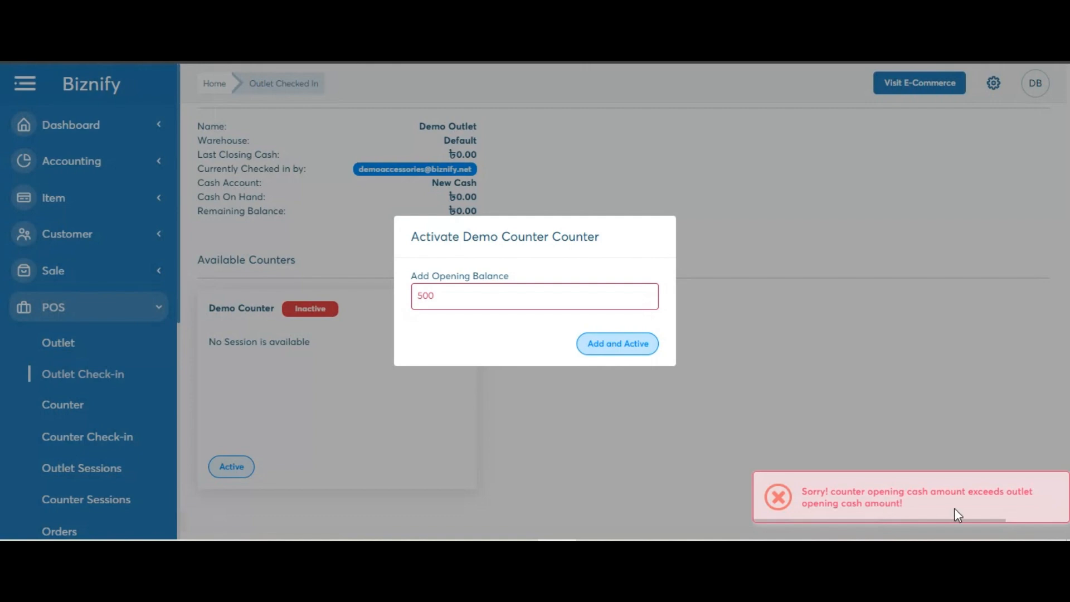
Set Demo Counter's opening balance to 0 and activate the counter.
left_click_drag(440, 301, 411, 304)
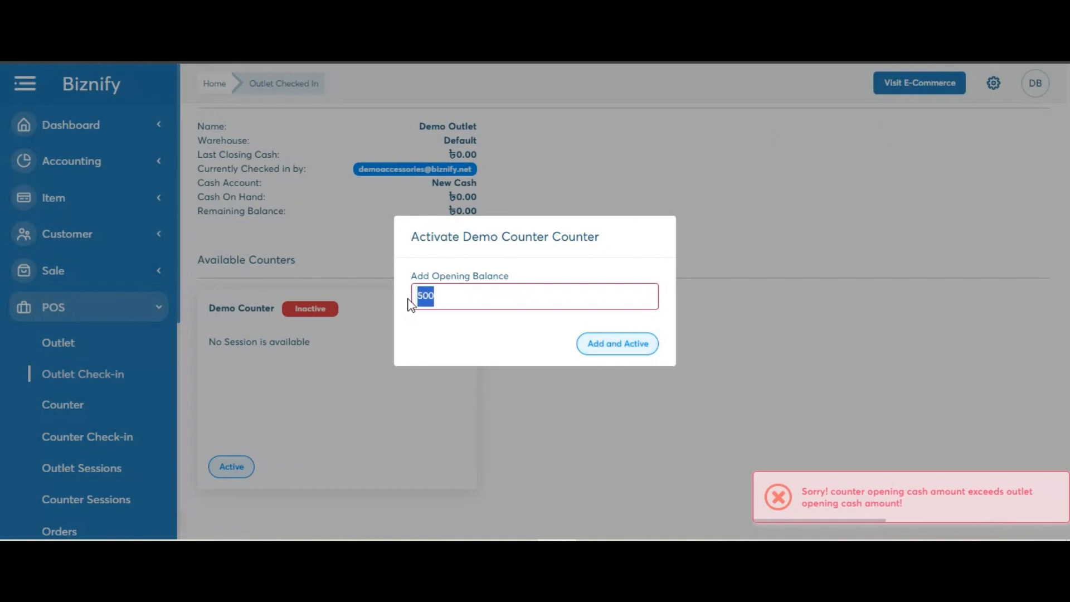
key("BackSpace")
type("0")
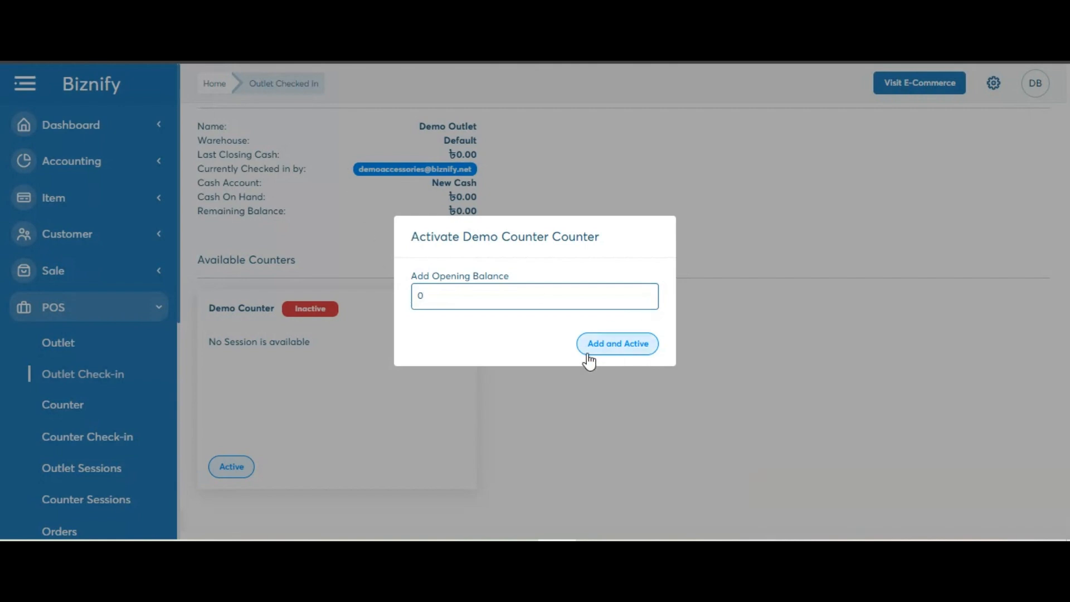
left_click(623, 353)
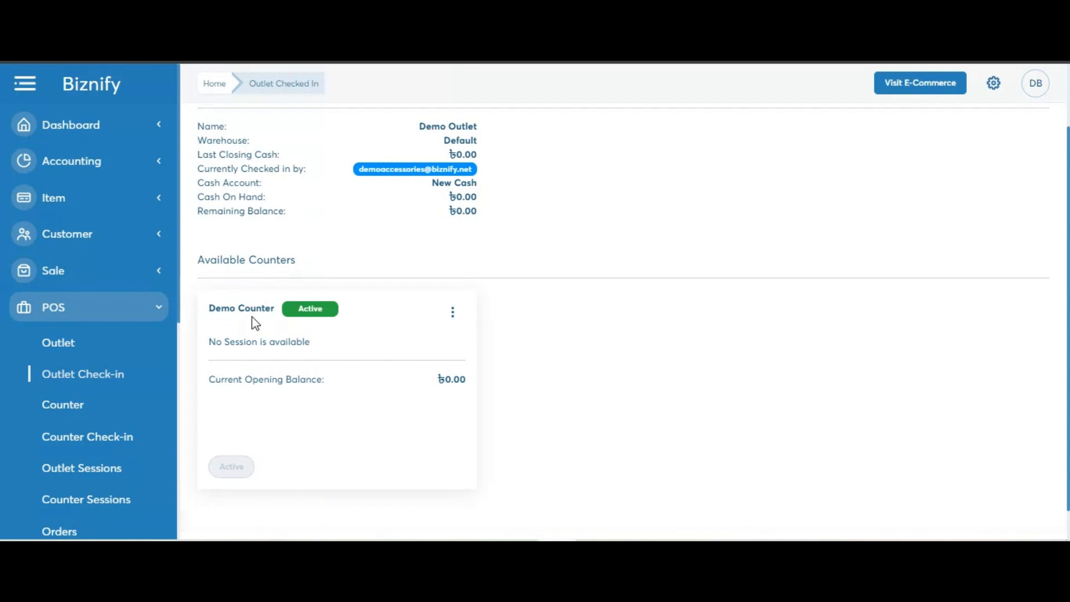
Check in to Demo Counter from the counter check-in page, accepting its current opening cash.
left_click(72, 436)
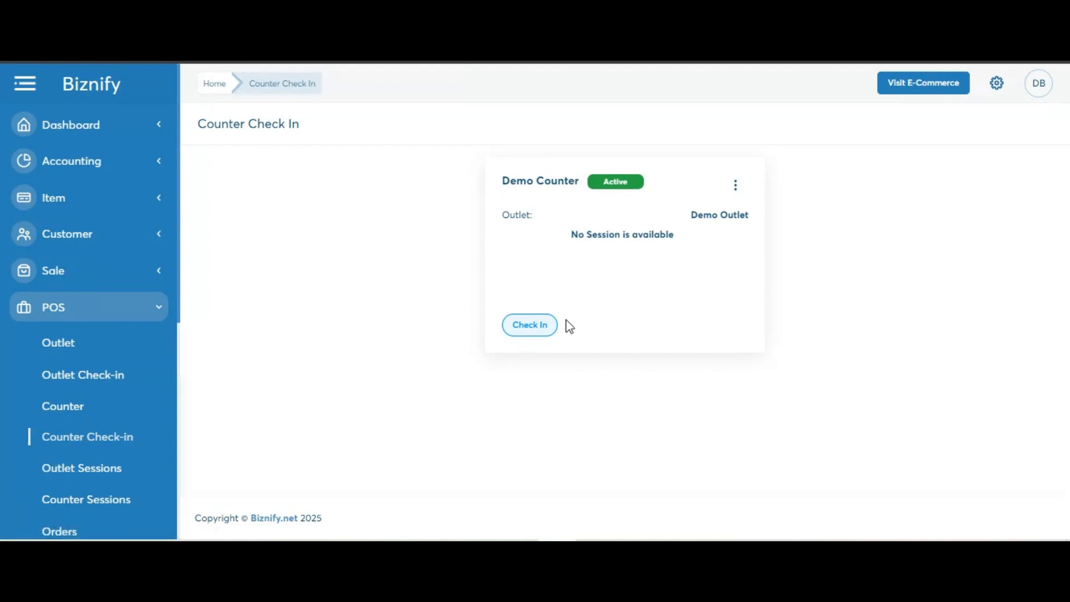
left_click(541, 333)
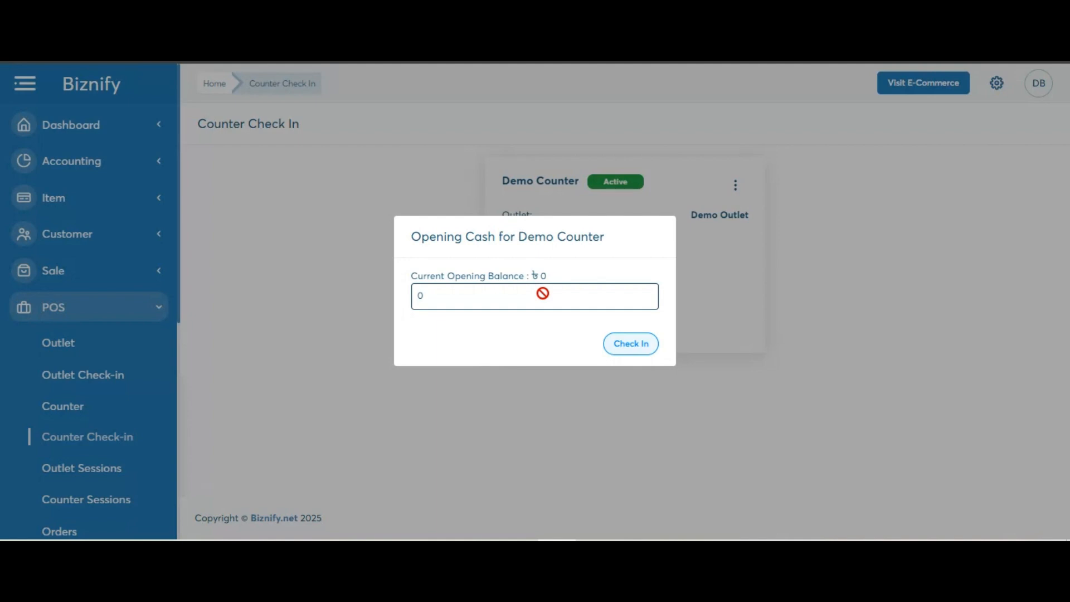
left_click(623, 355)
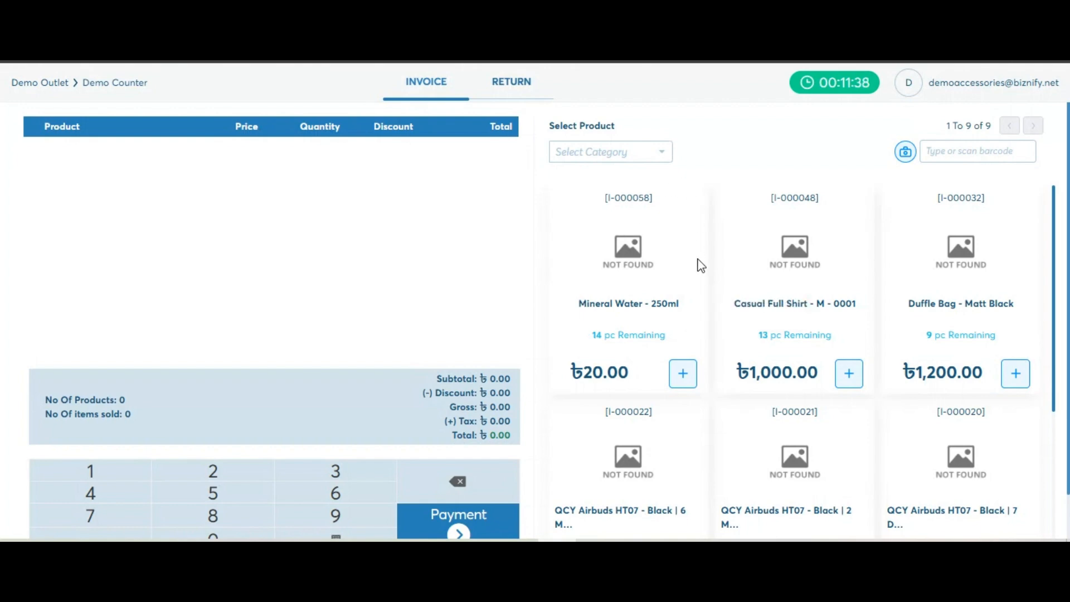
left_click(630, 158)
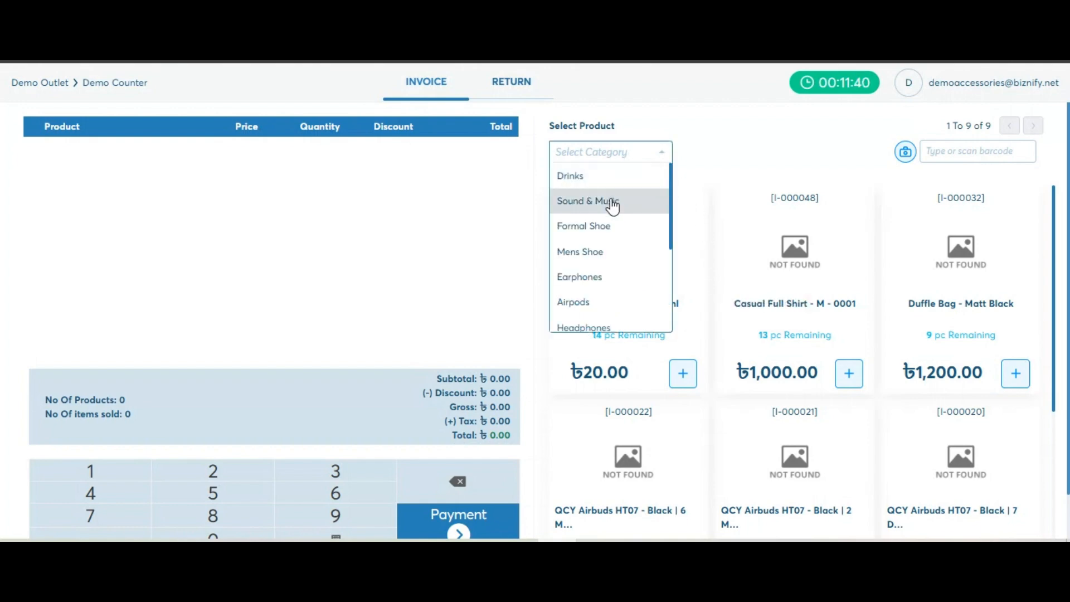
left_click(705, 158)
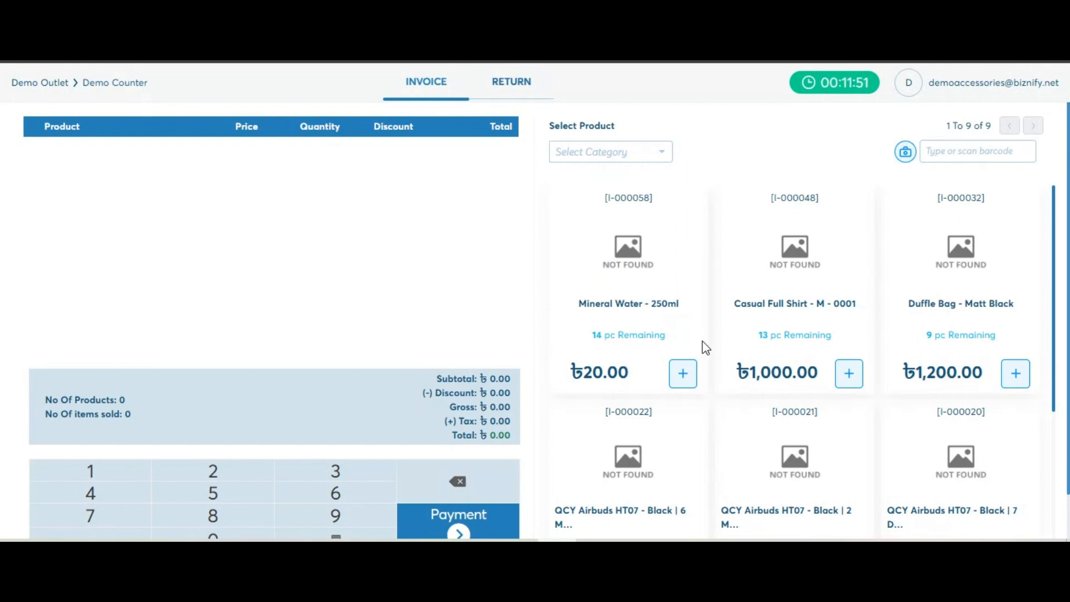
left_click(945, 156)
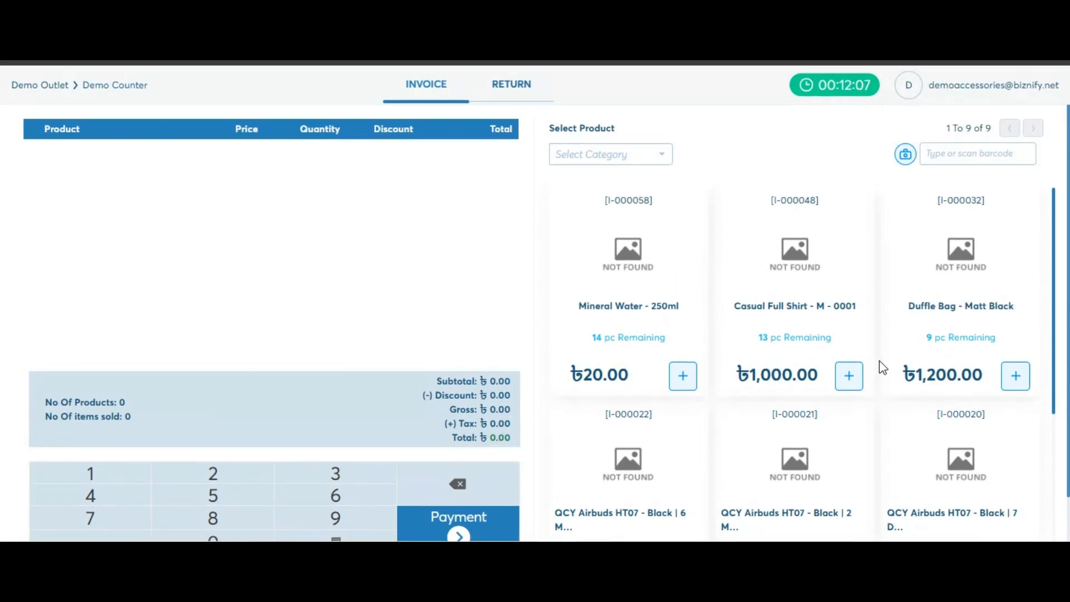
Add the Duffle Bag - Matt Black to the invoice and remove it again.
left_click(1017, 378)
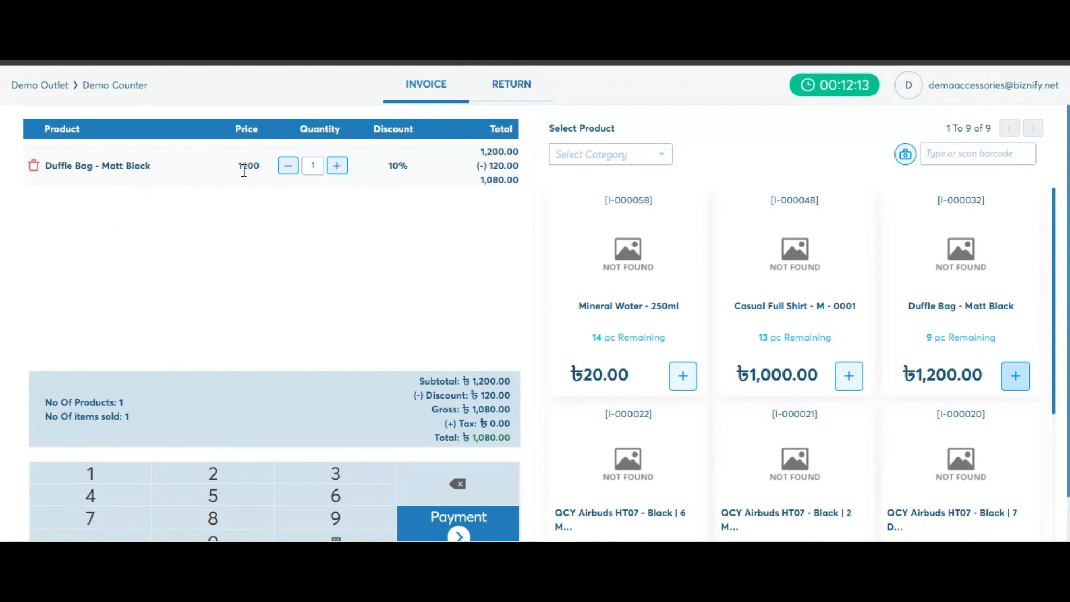
double_click(392, 165)
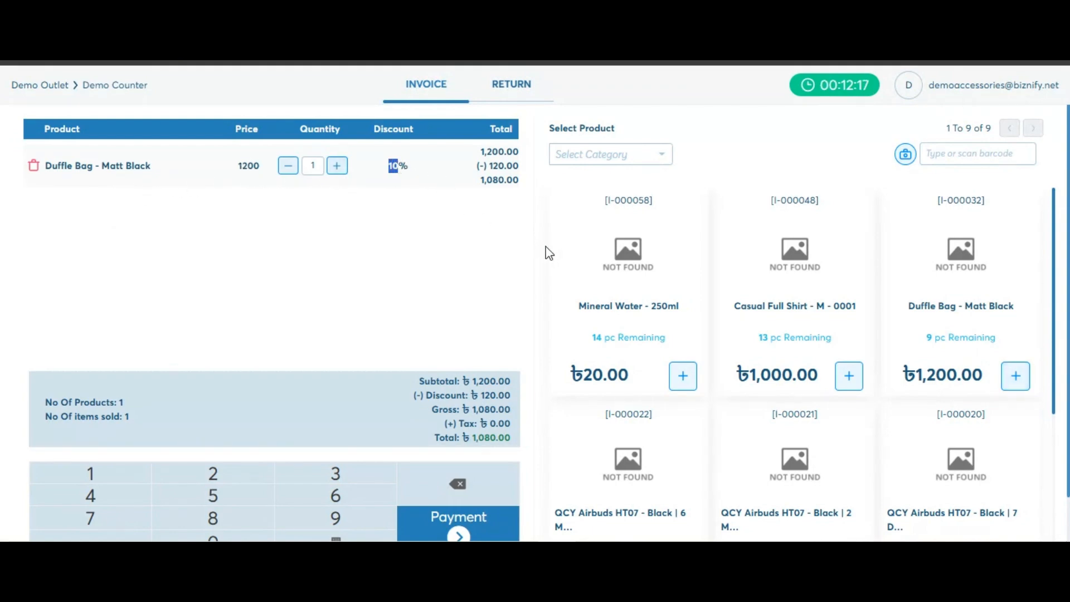
left_click(35, 168)
Add the QCY Airbuds HT07 - Black with 2 Months Warranty to the invoice.
scroll(880, 331, "down", 2)
scroll(880, 331, "down", 3)
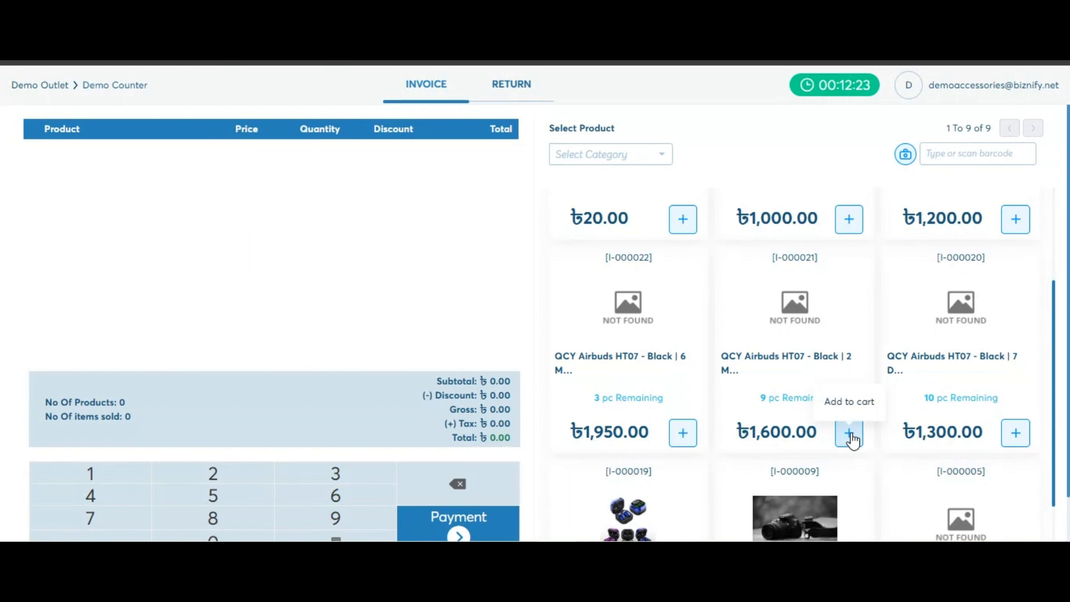
left_click(848, 433)
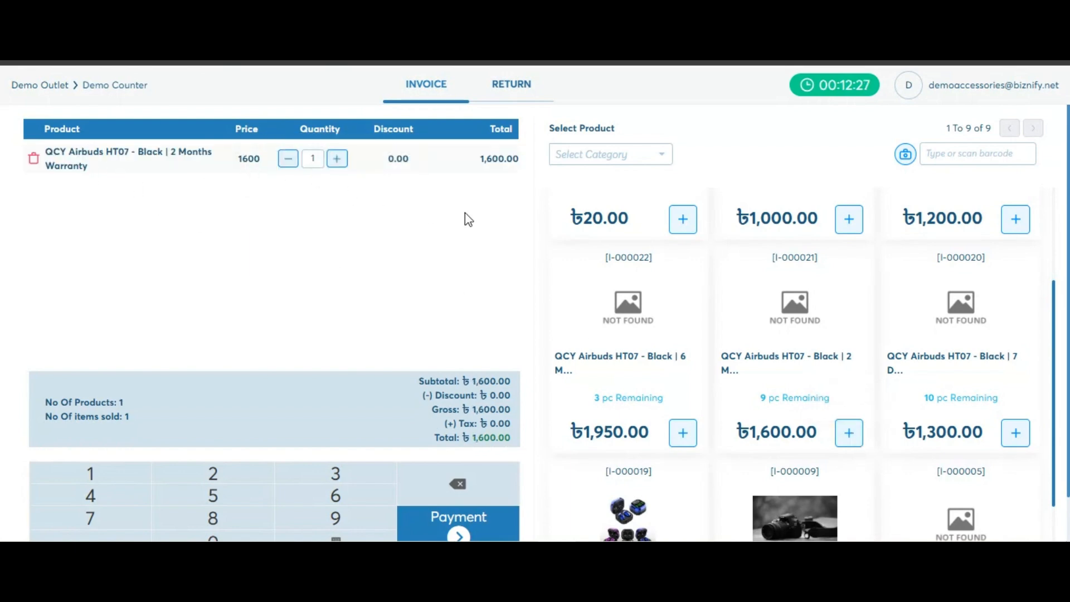
Add Mineral Water - 250ml to the invoice by entering its barcode Water-250-ml.
scroll(888, 320, "up", 3)
left_click(957, 153)
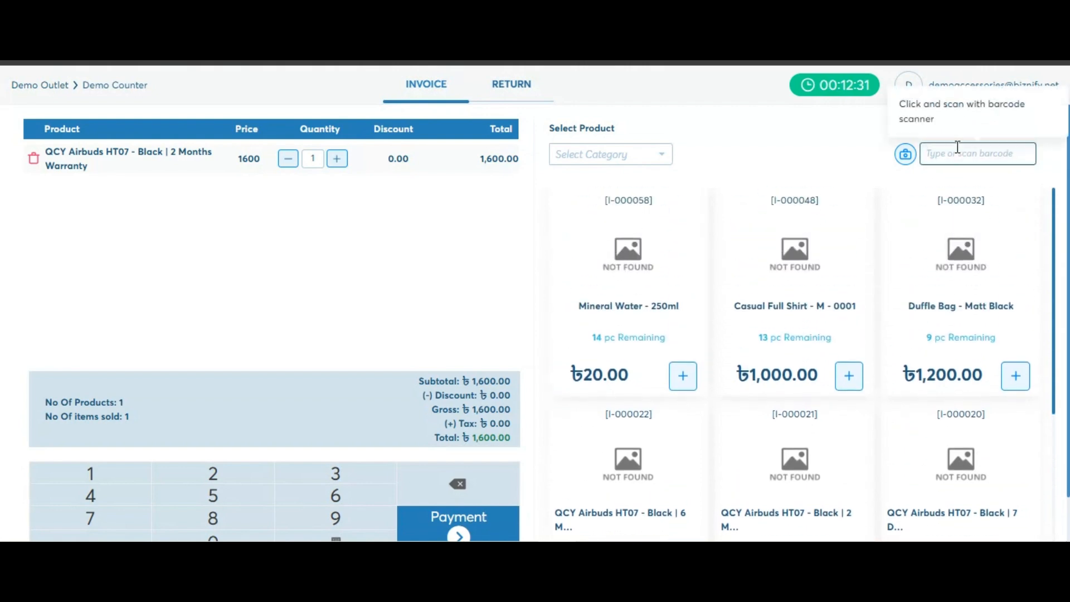
type("Water-250-ml")
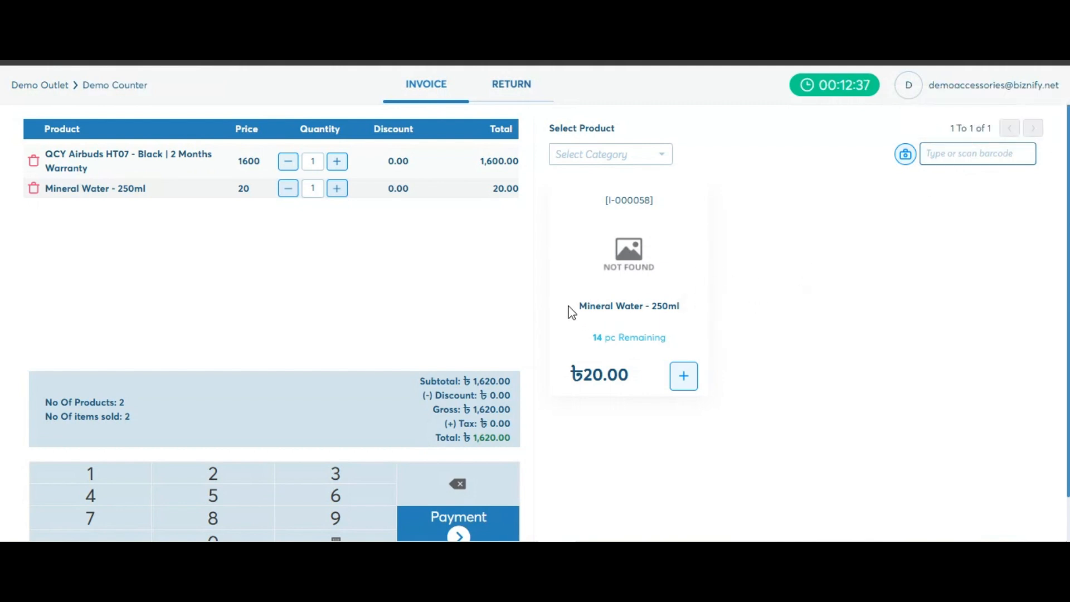
left_click_drag(573, 310, 680, 312)
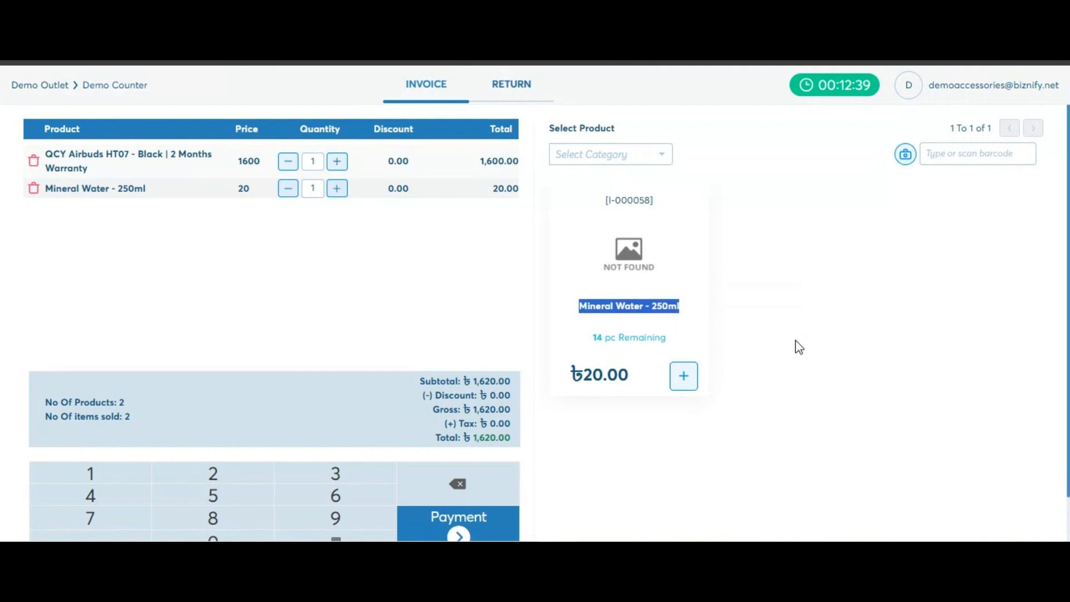
left_click(836, 359)
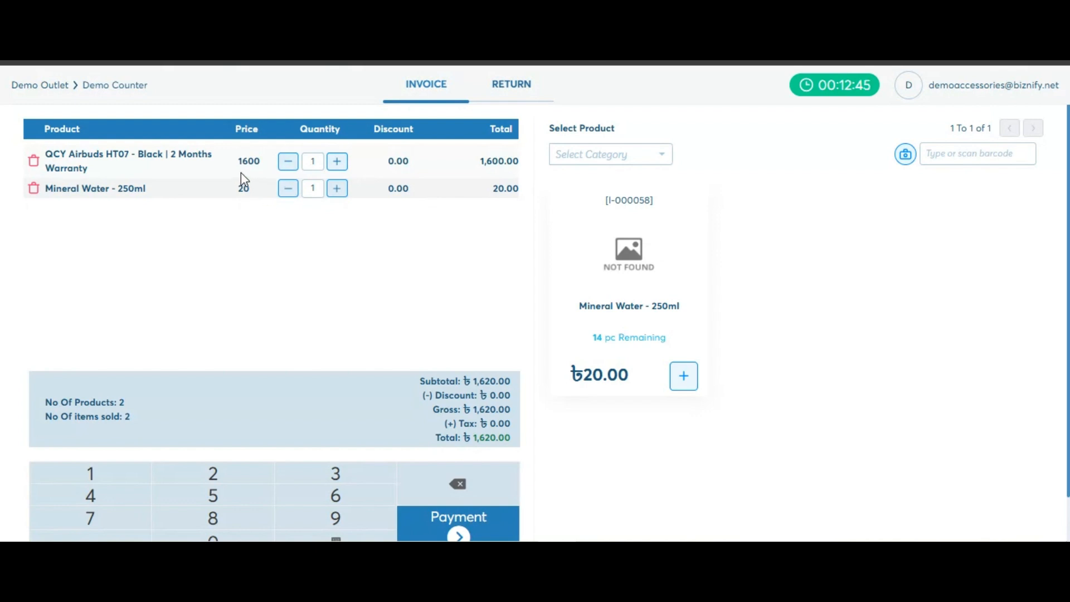
Proceed to payment for the invoice and choose XYZ as the customer.
double_click(474, 382)
left_click(474, 339)
left_click(479, 528)
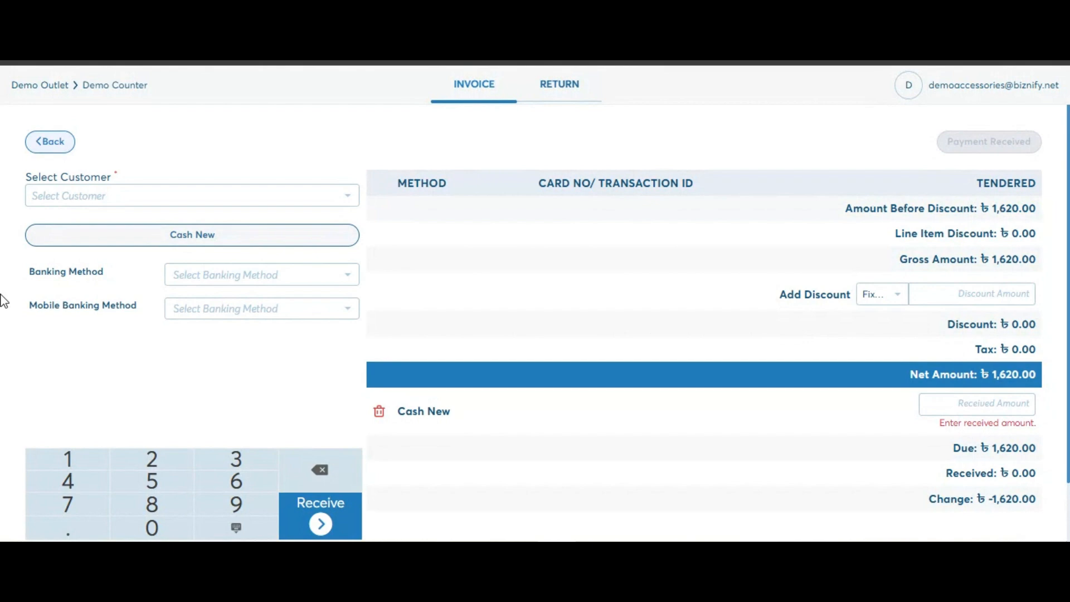
left_click(85, 196)
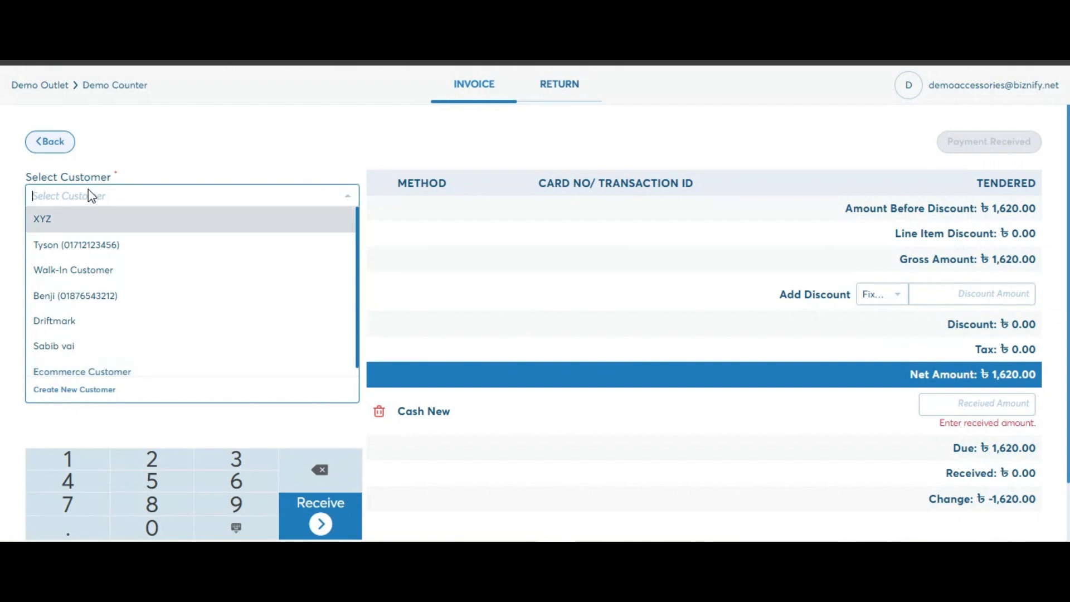
left_click(74, 226)
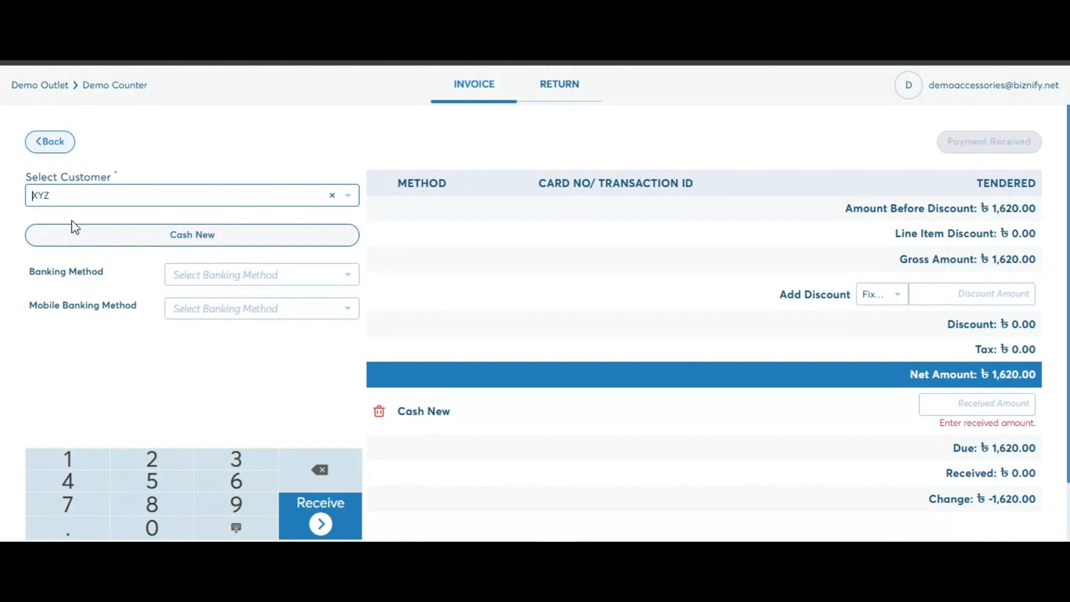
Add DBBL POS and bKash as extra payment methods and remove both, leaving only Cash New.
left_click(417, 415)
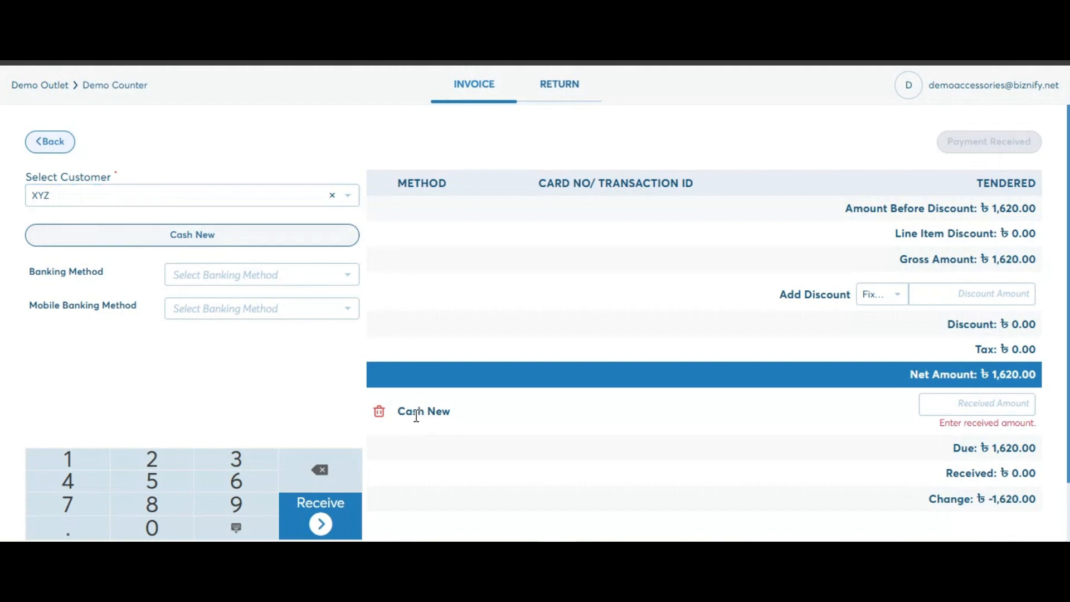
left_click(153, 357)
left_click(227, 281)
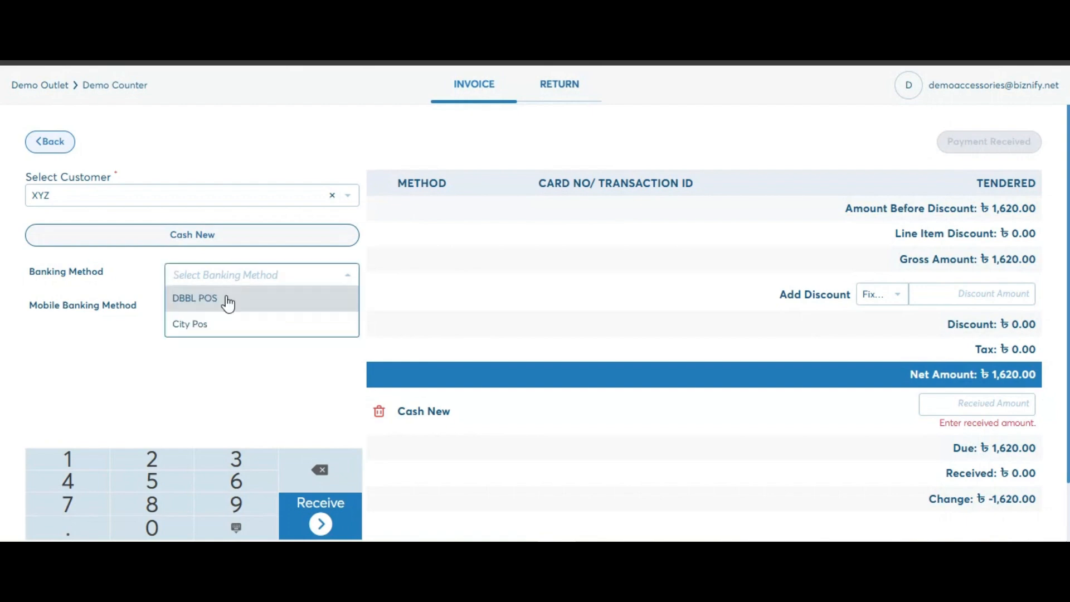
left_click(201, 300)
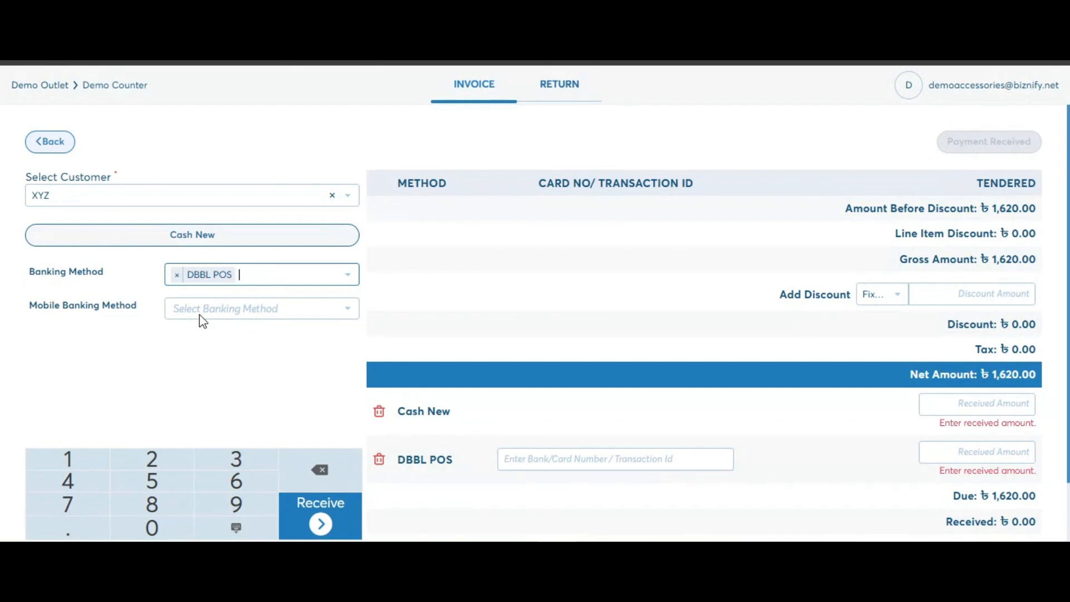
left_click(338, 314)
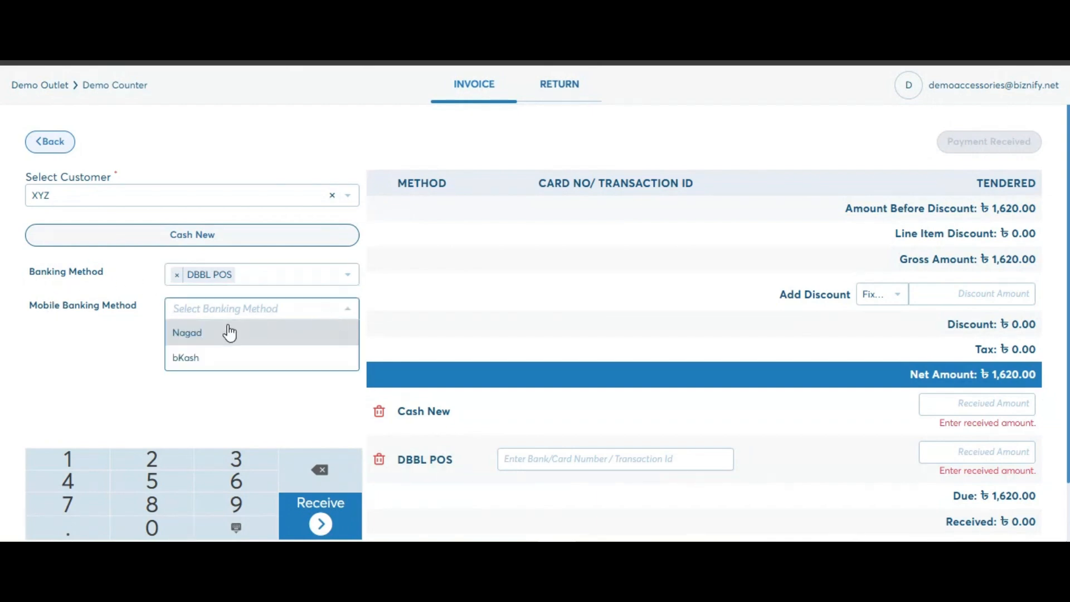
left_click(184, 358)
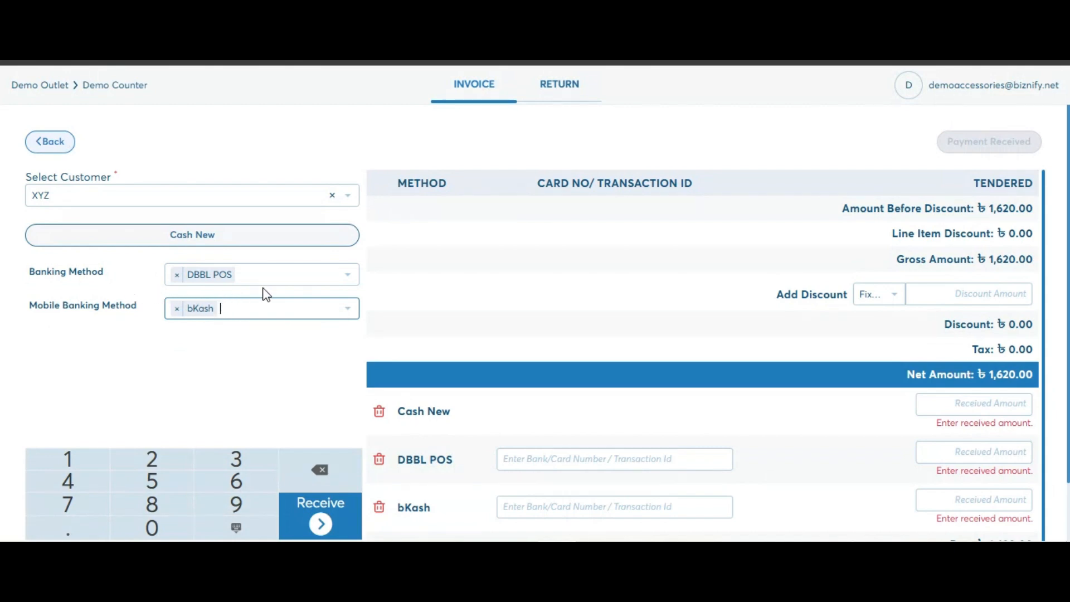
scroll(430, 379, "down", 2)
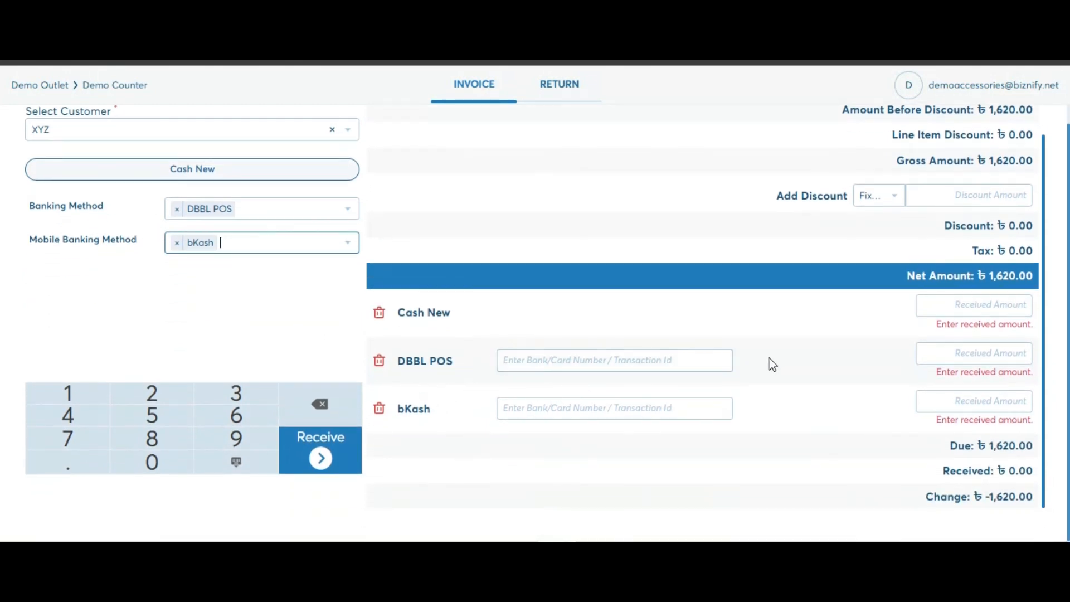
left_click(428, 363)
left_click_drag(428, 363, 447, 364)
scroll(239, 279, "up", 1)
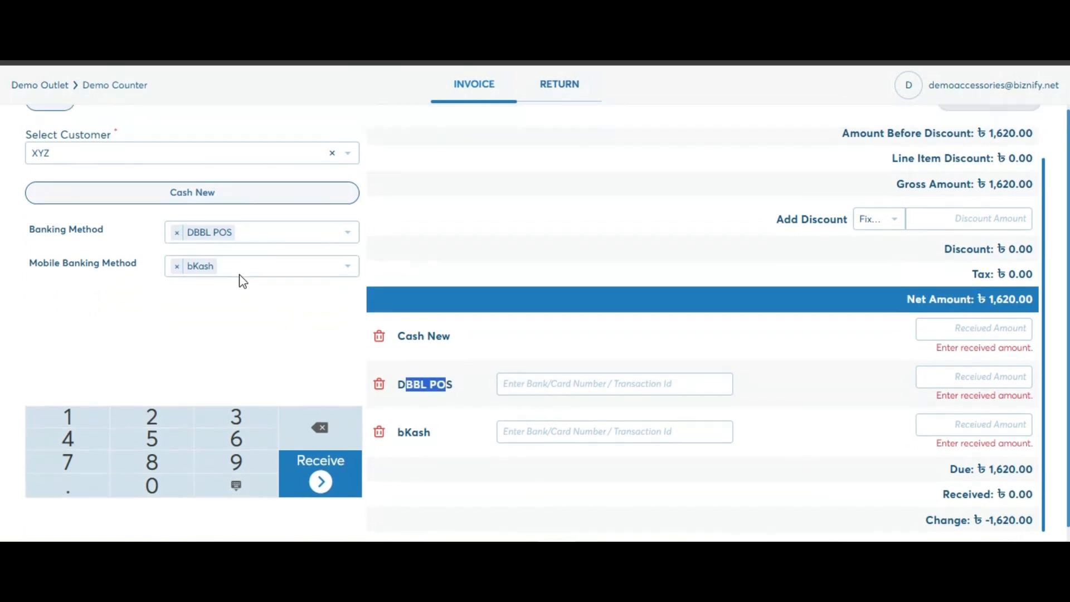
left_click(176, 276)
left_click(176, 308)
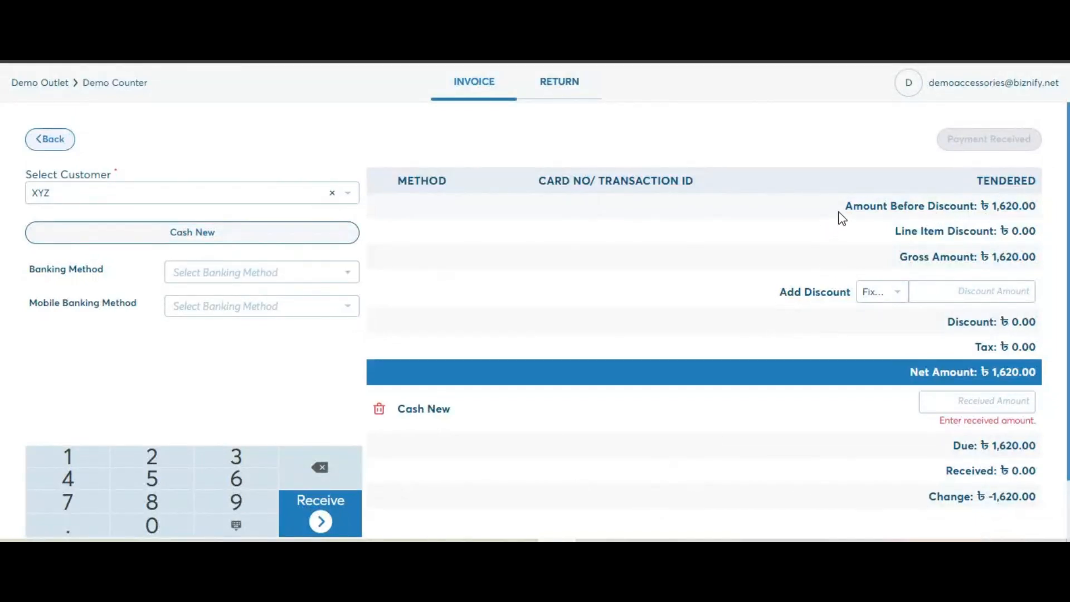
Review the invoice amounts and apply a fixed discount of 20.
left_click_drag(997, 206, 1015, 205)
left_click_drag(895, 231, 990, 229)
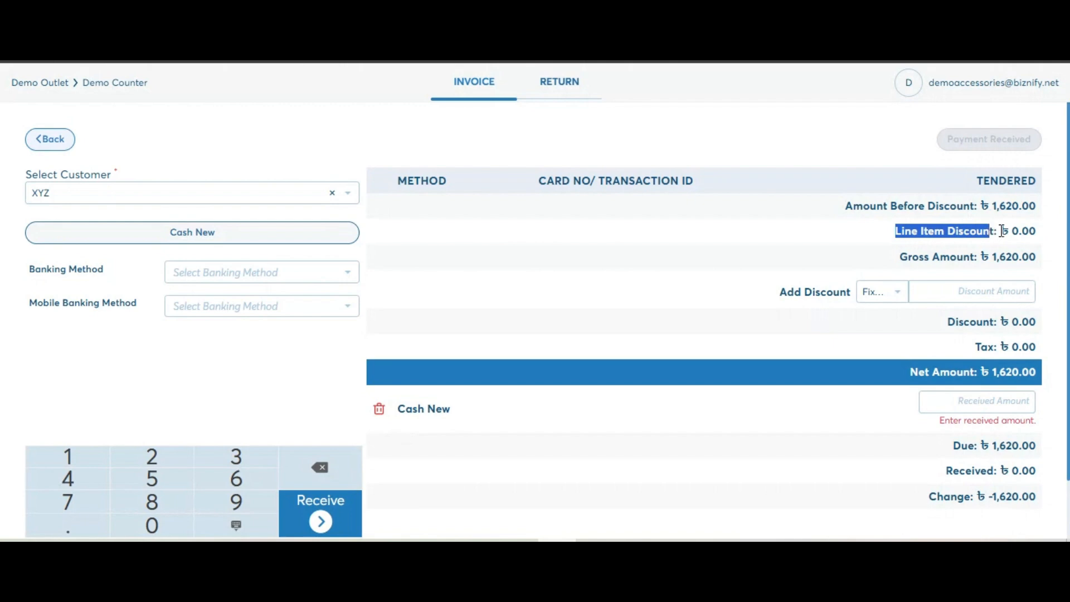
left_click_drag(1018, 229, 1009, 225)
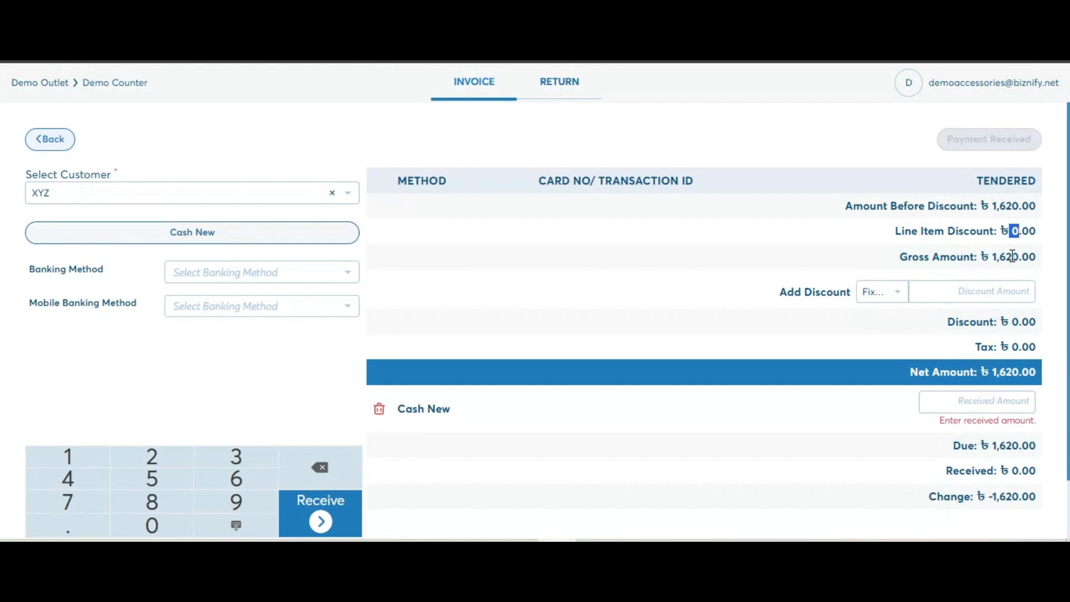
left_click_drag(1000, 257, 995, 257)
left_click(896, 294)
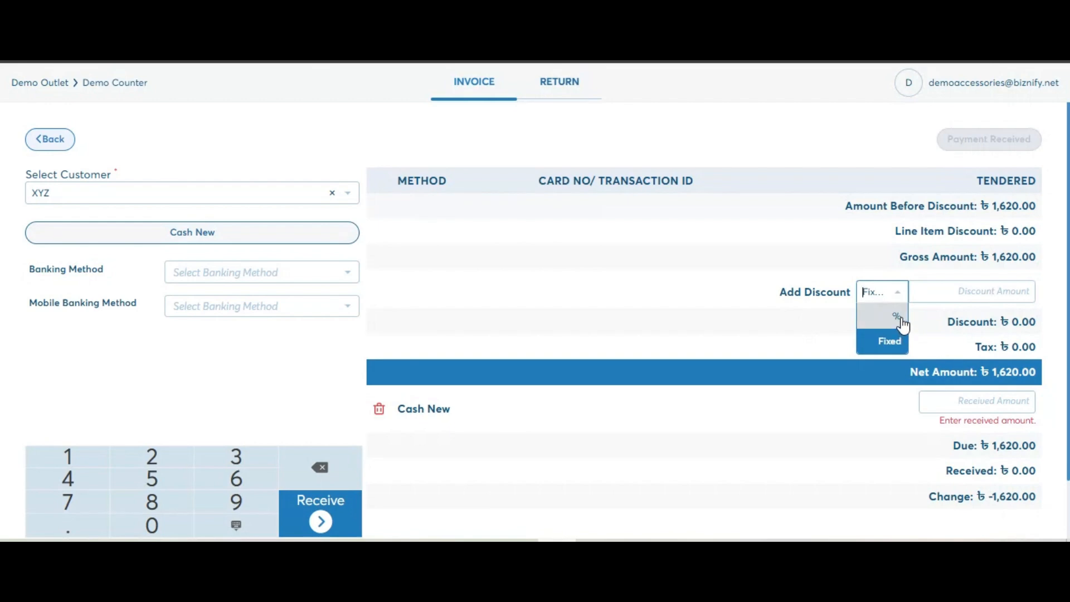
left_click(891, 341)
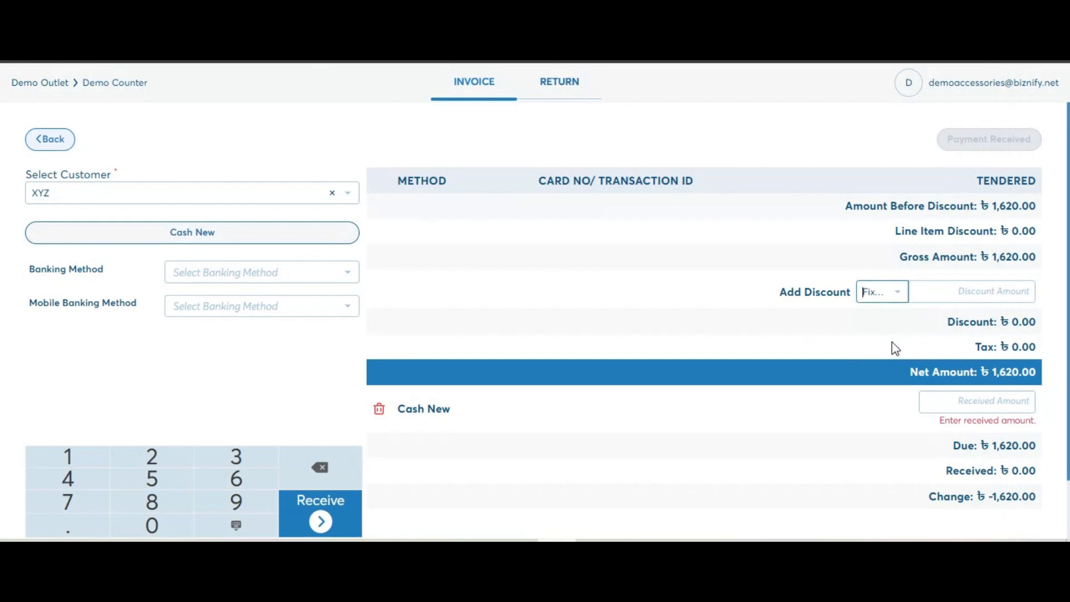
left_click(1022, 290)
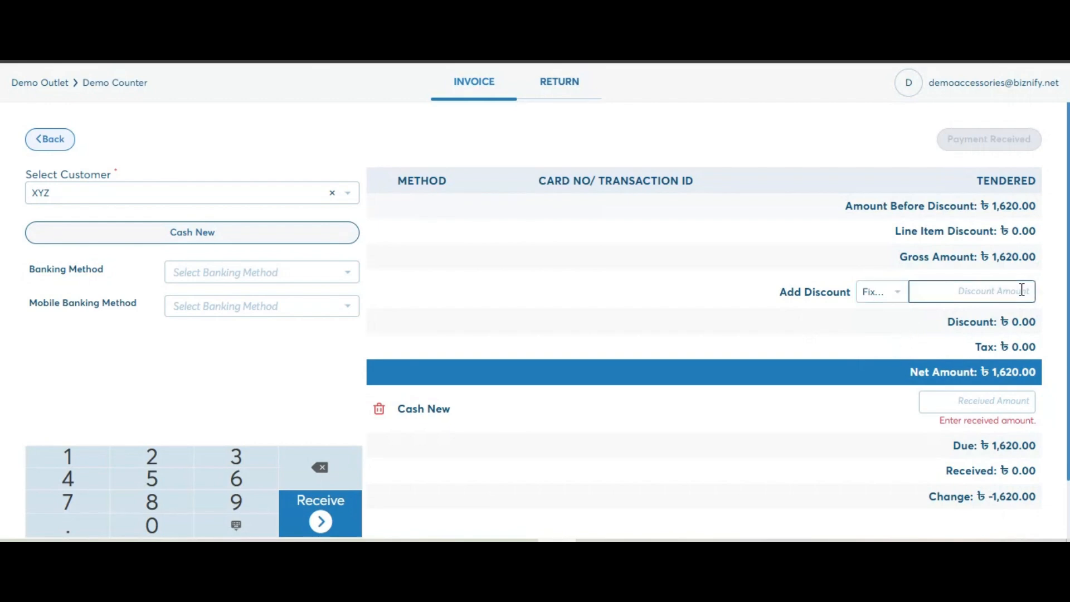
type("20")
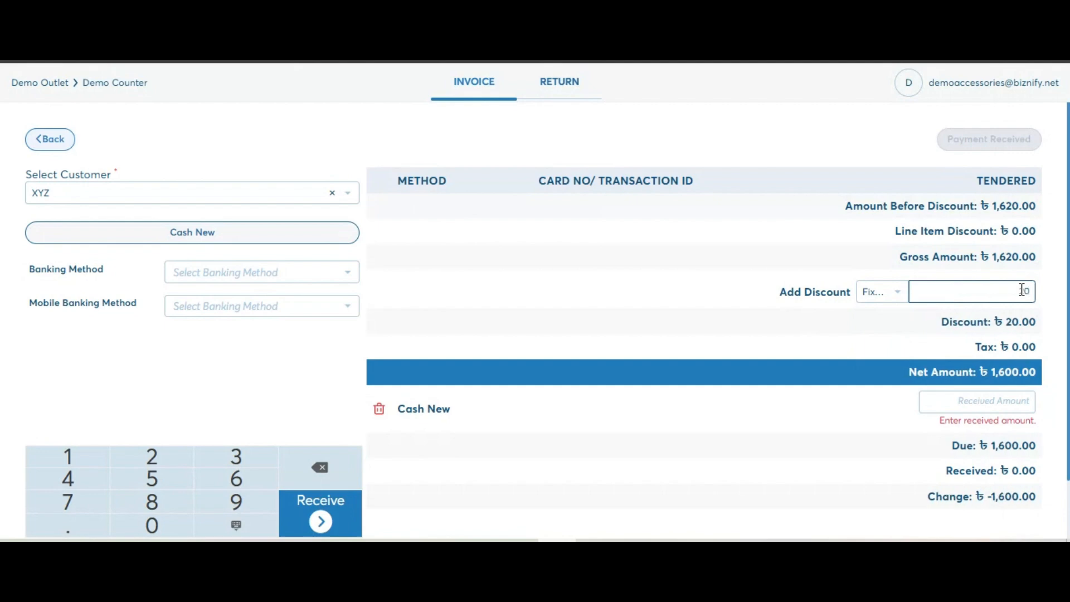
left_click_drag(918, 370, 1020, 367)
left_click(661, 353)
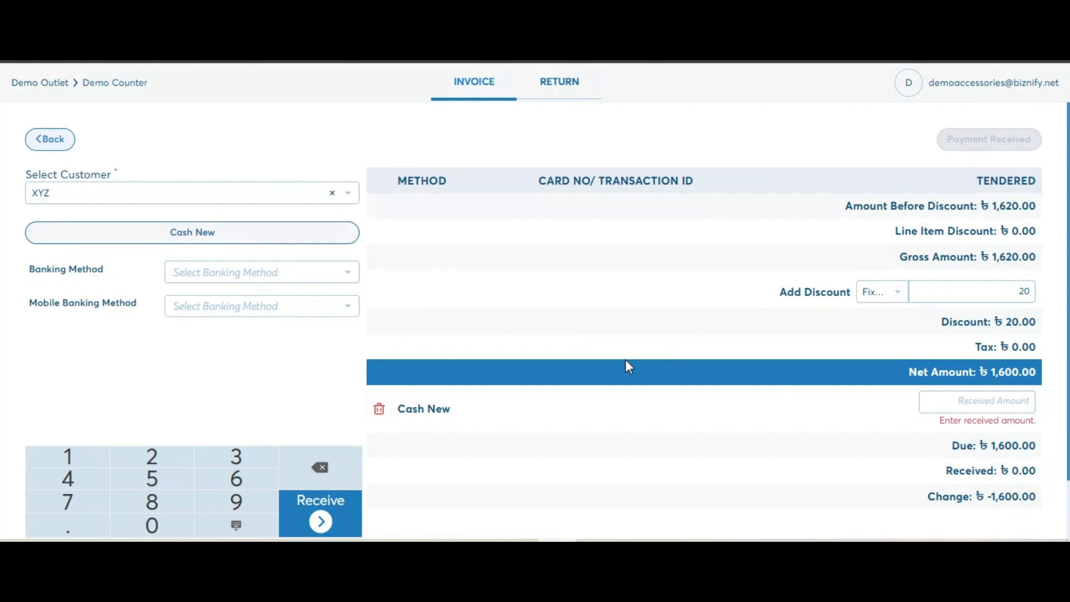
Enter 2000 as the received Cash New amount, receive the payment and review the order receipt.
left_click(979, 402)
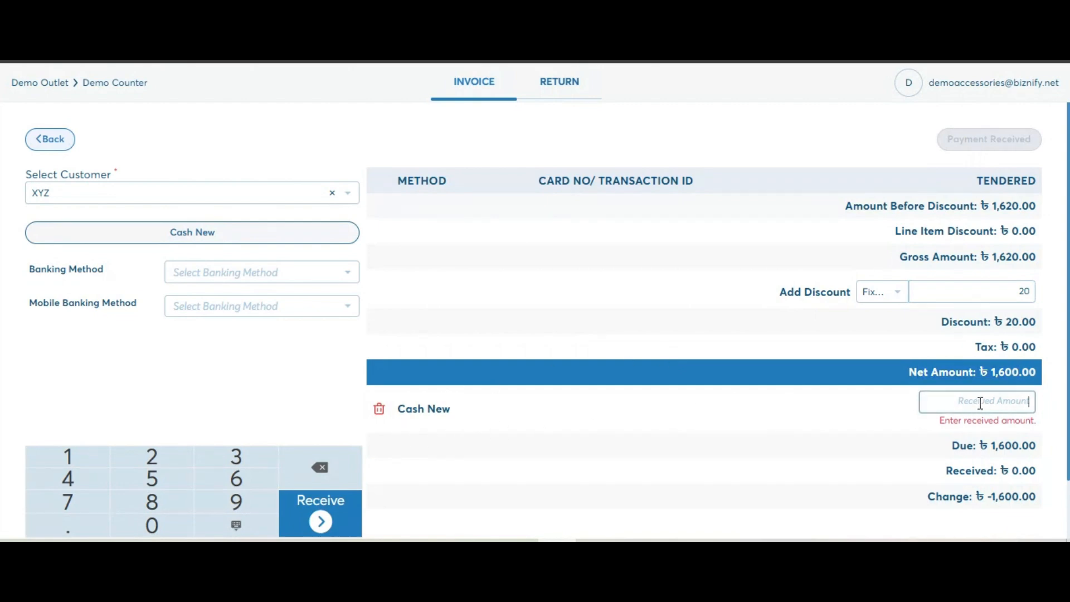
type("2000")
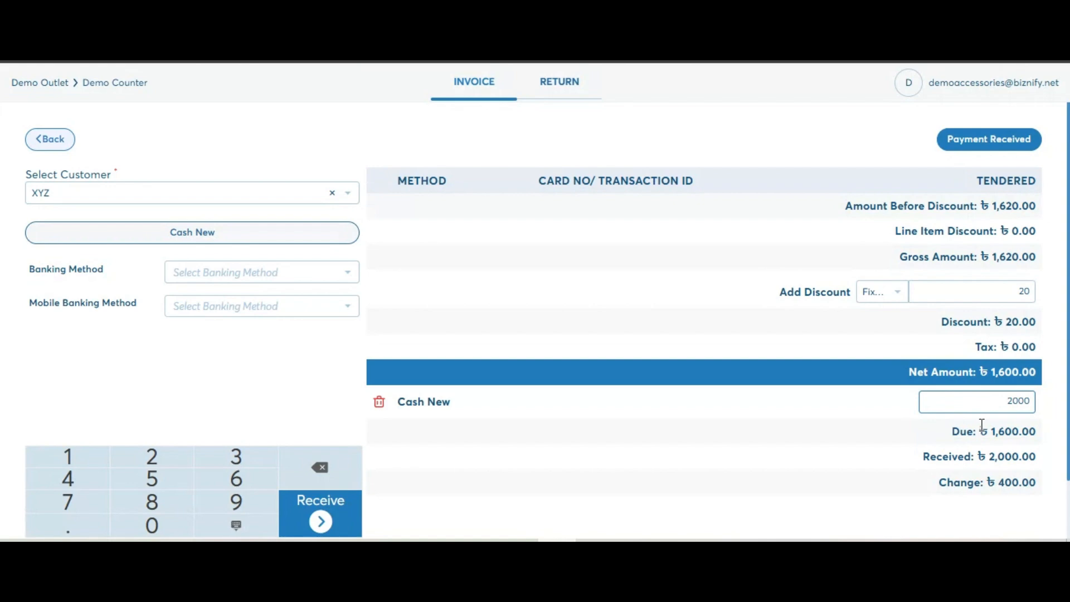
left_click_drag(996, 482, 1017, 481)
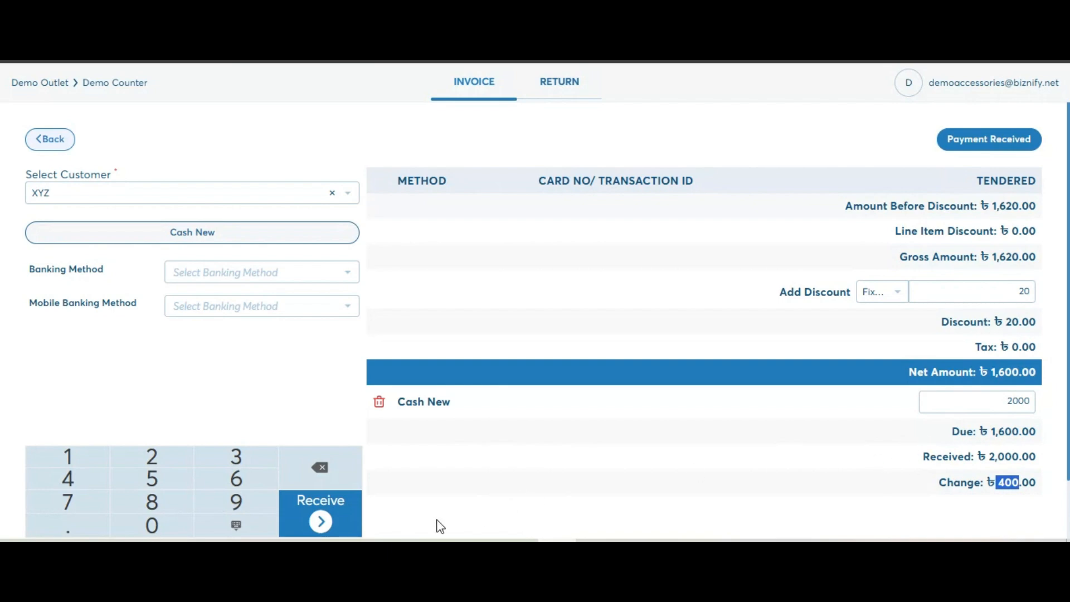
left_click(329, 518)
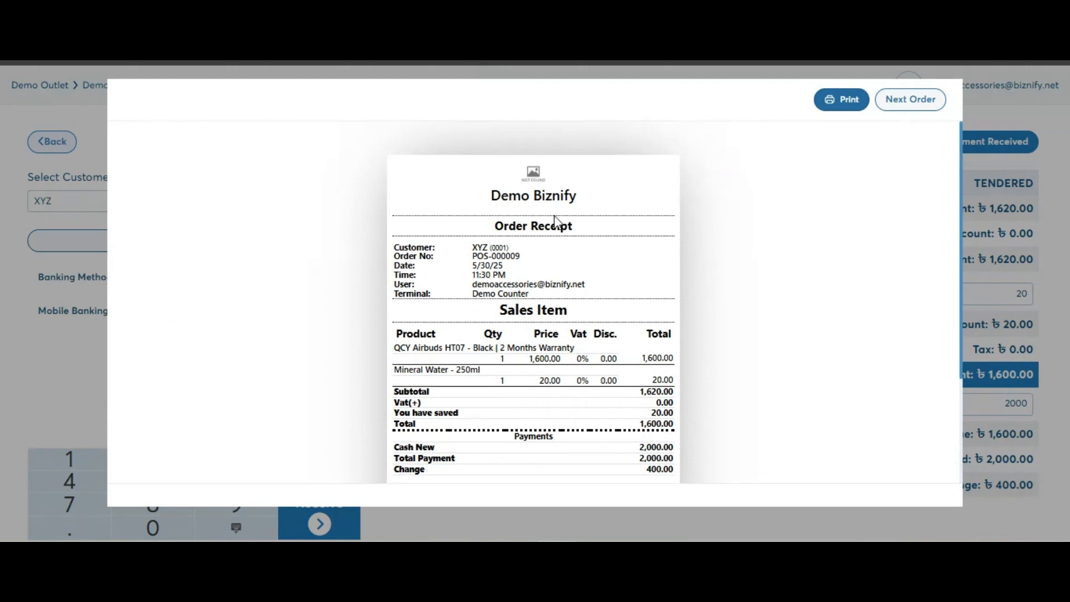
scroll(555, 212, "down", 2)
scroll(555, 212, "up", 2)
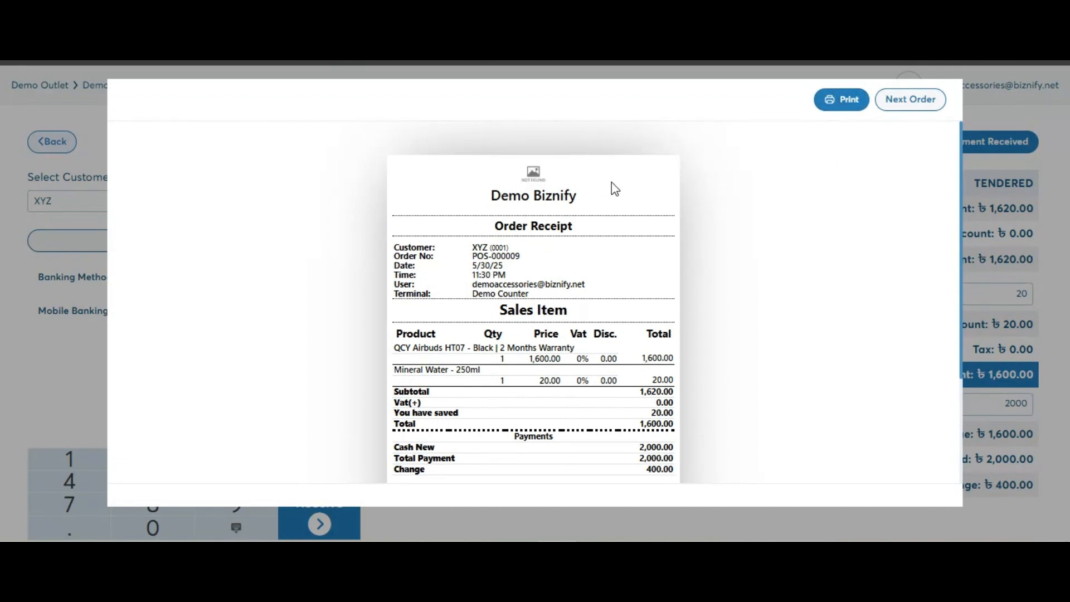
scroll(517, 282, "down", 2)
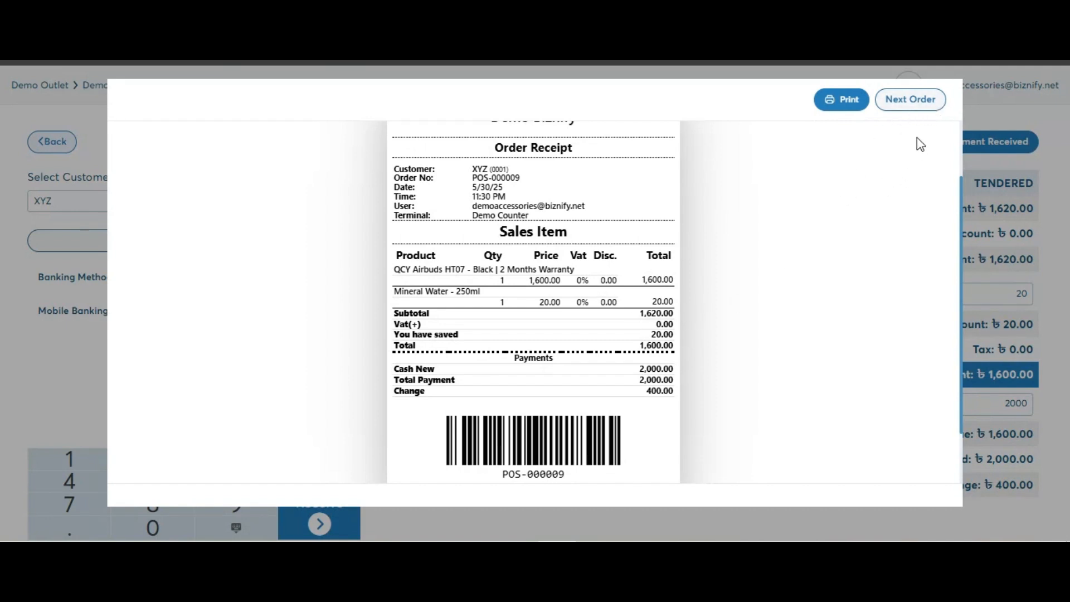
Start the next order and add one Duffle Bag - Matt Black and one Casual Full Shirt - M - 0001, checking the bag's discount.
left_click(901, 107)
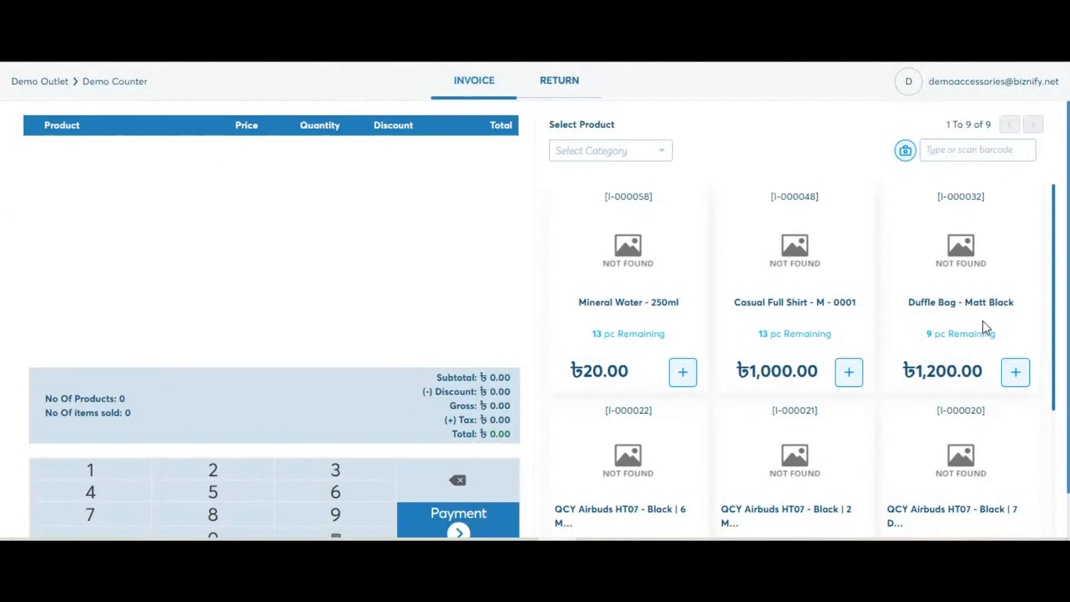
left_click(1011, 379)
left_click(847, 375)
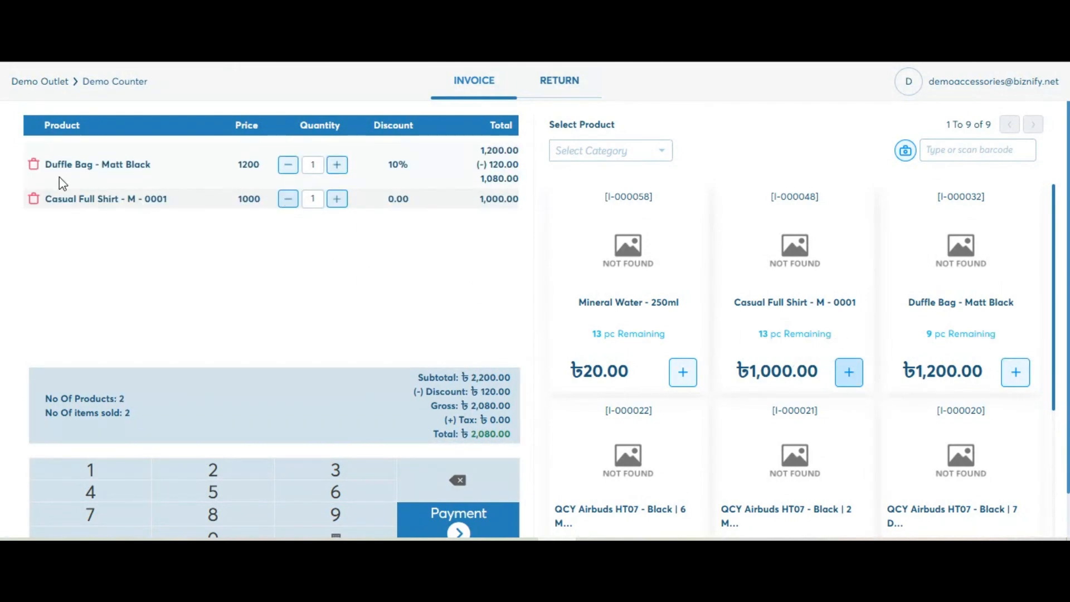
left_click_drag(86, 163, 122, 162)
left_click_drag(388, 162, 400, 163)
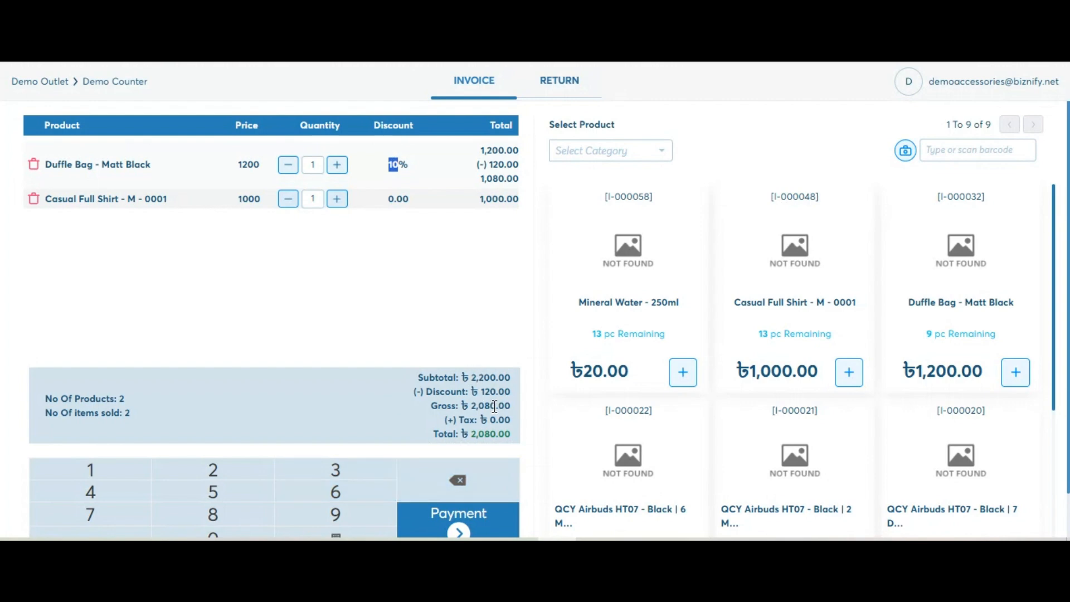
Proceed to payment, choose Walk-In Customer and add City Pos as a banking method alongside Cash New.
left_click(483, 526)
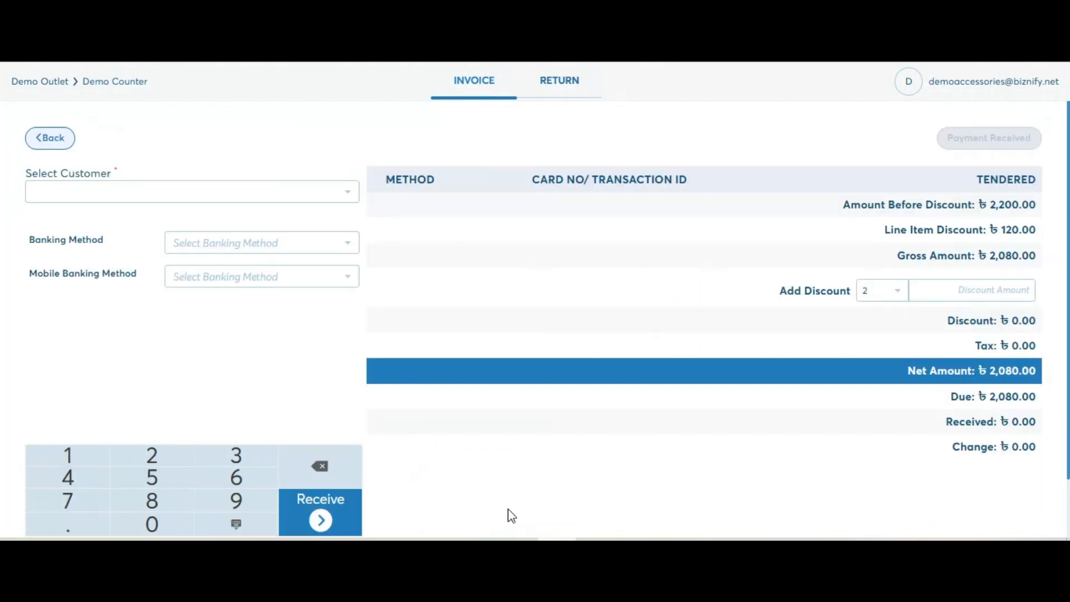
left_click(315, 195)
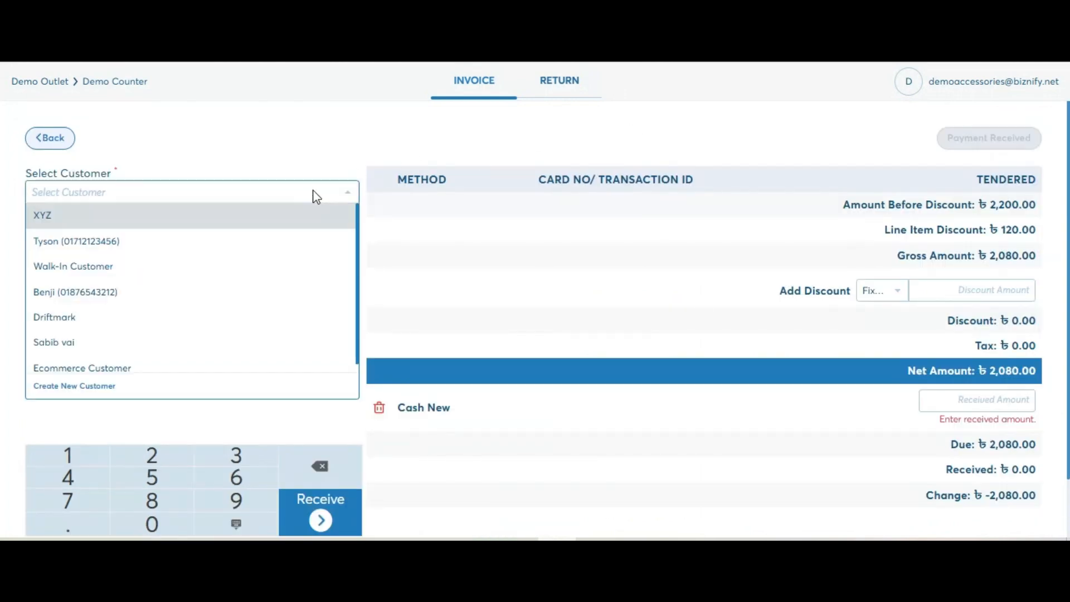
left_click(87, 275)
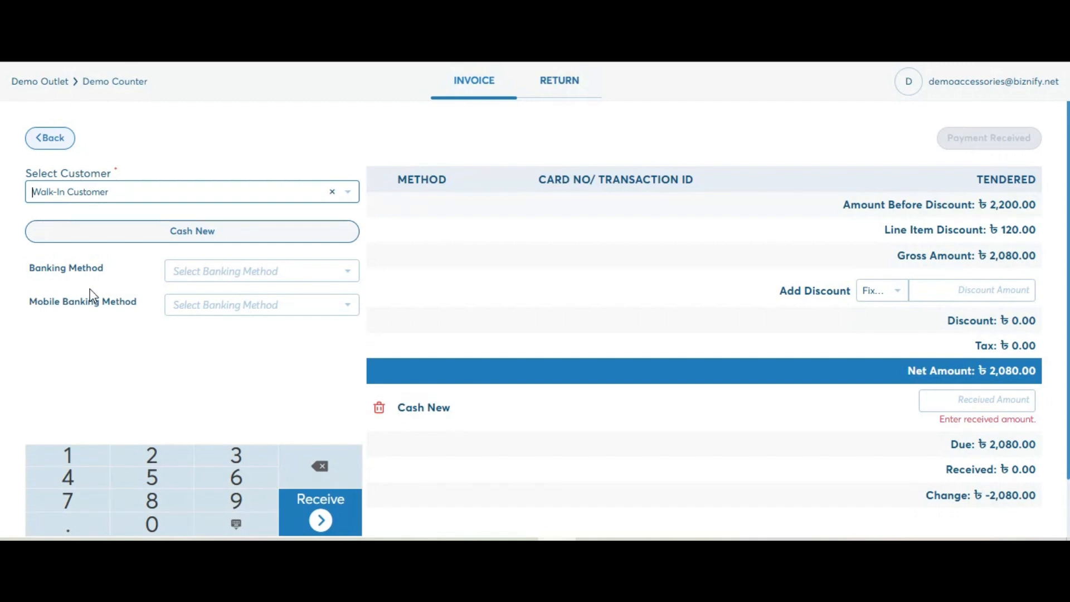
left_click(247, 276)
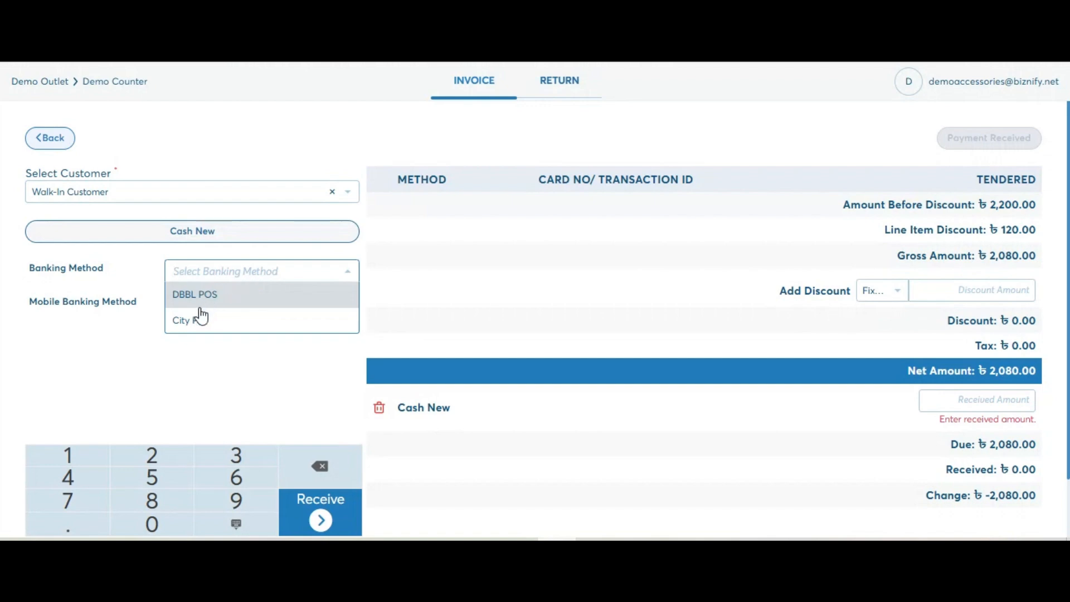
left_click(187, 324)
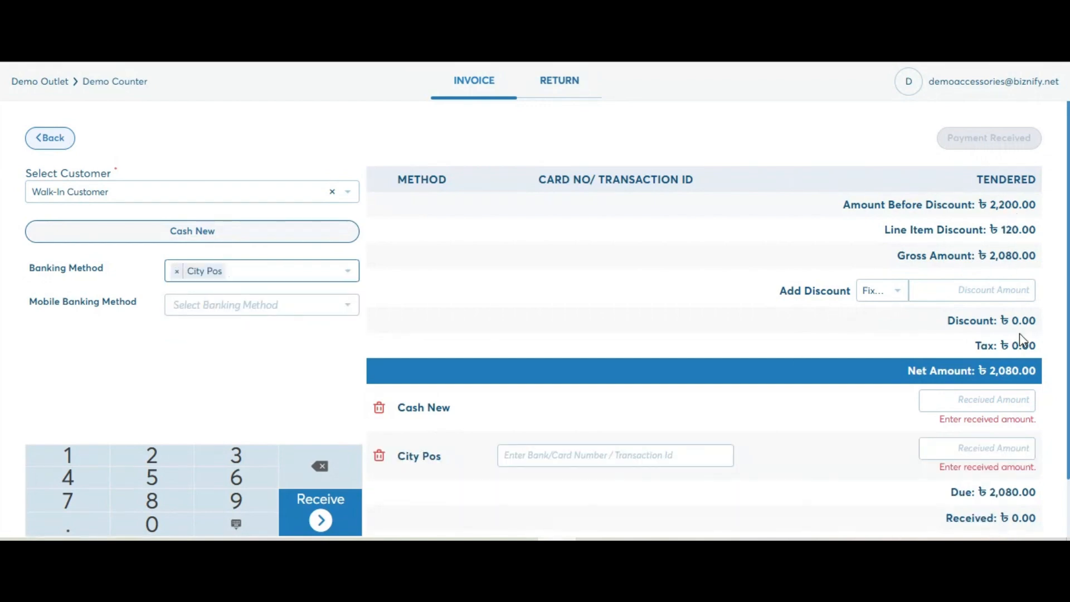
Split the payment into 1000 for Cash New and 1080 for City Pos, and receive it.
left_click(989, 396)
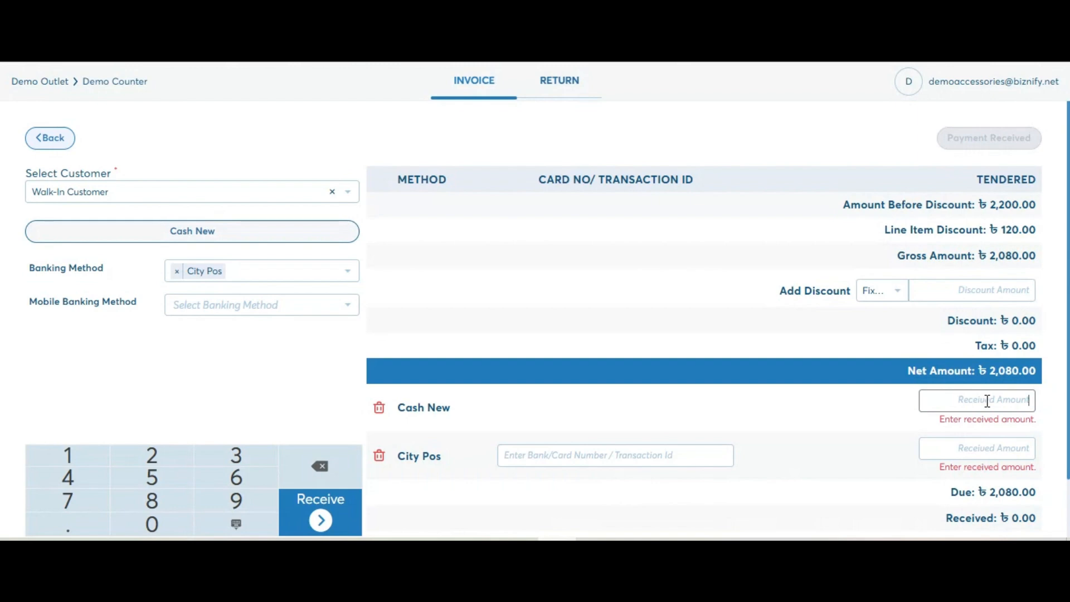
type("1000")
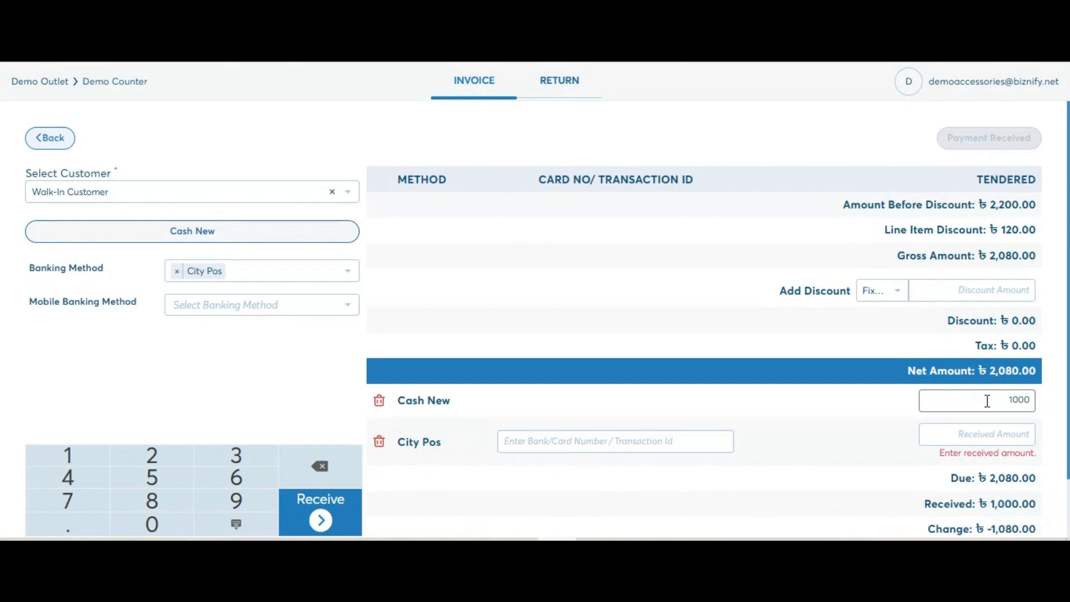
left_click(1011, 442)
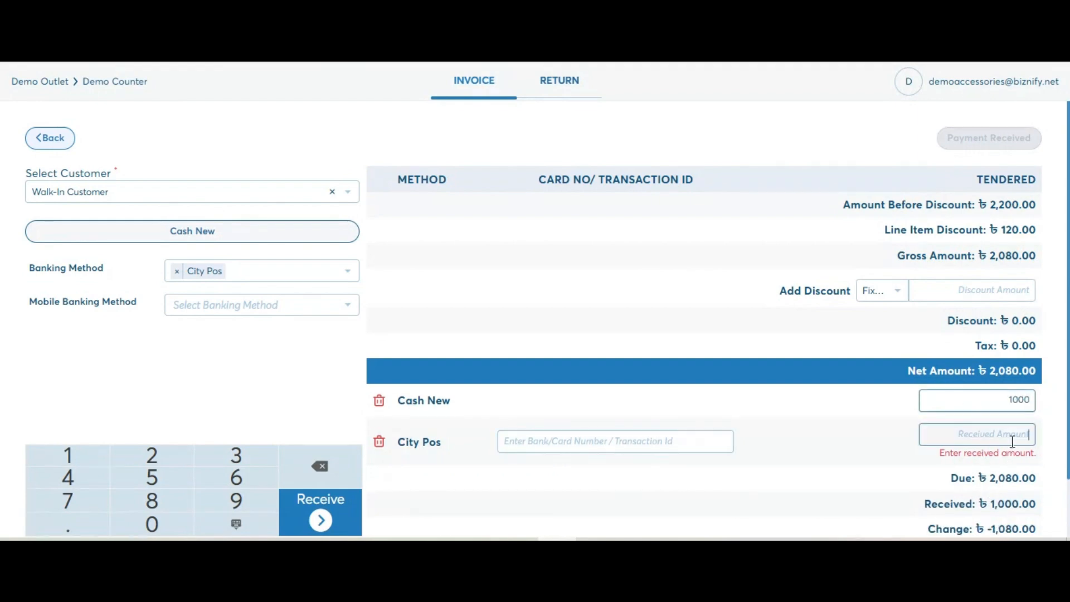
type("1080")
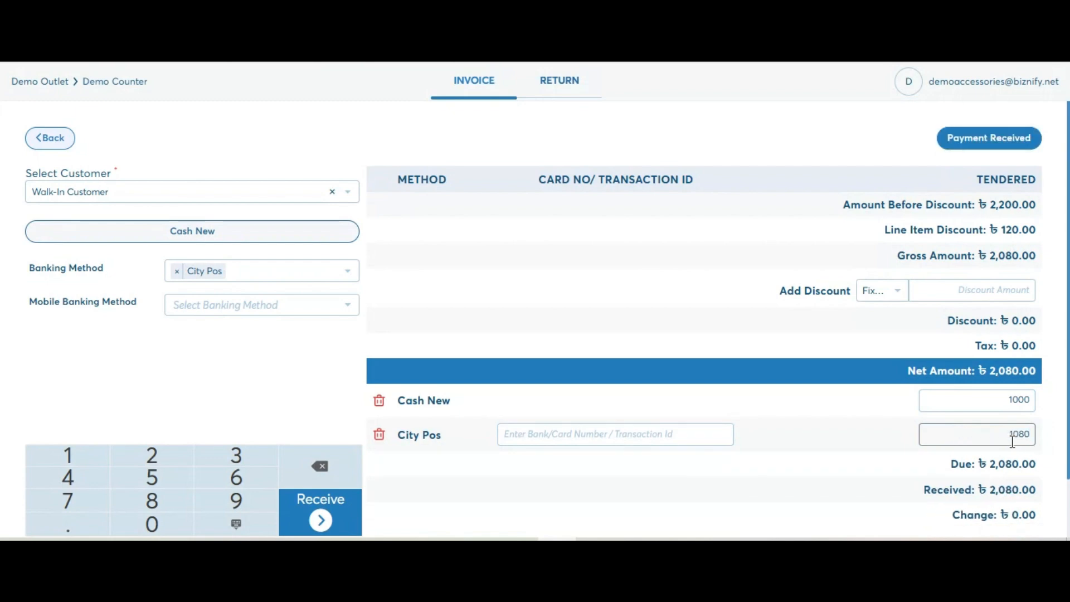
left_click(319, 515)
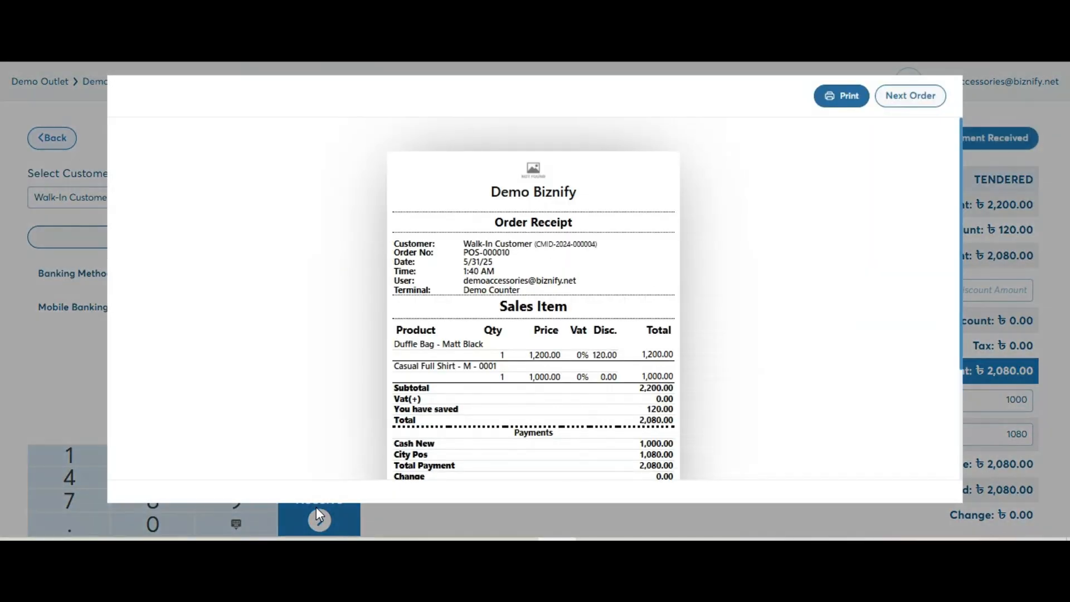
Leave the receipt for the next order and load customer XYZ's 30 May 2025 invoice for a return.
left_click(900, 100)
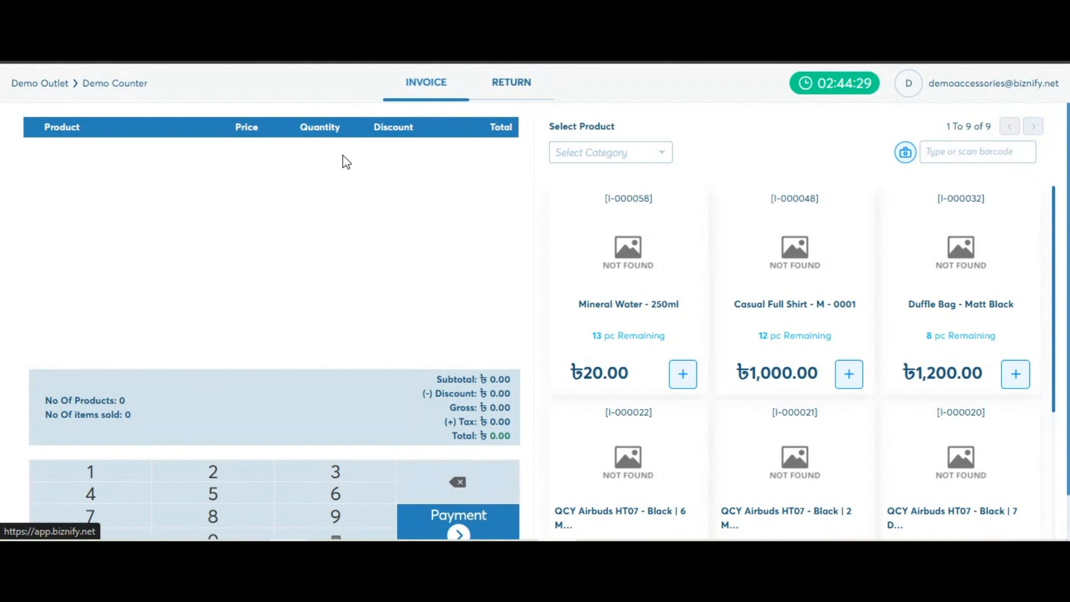
left_click(511, 105)
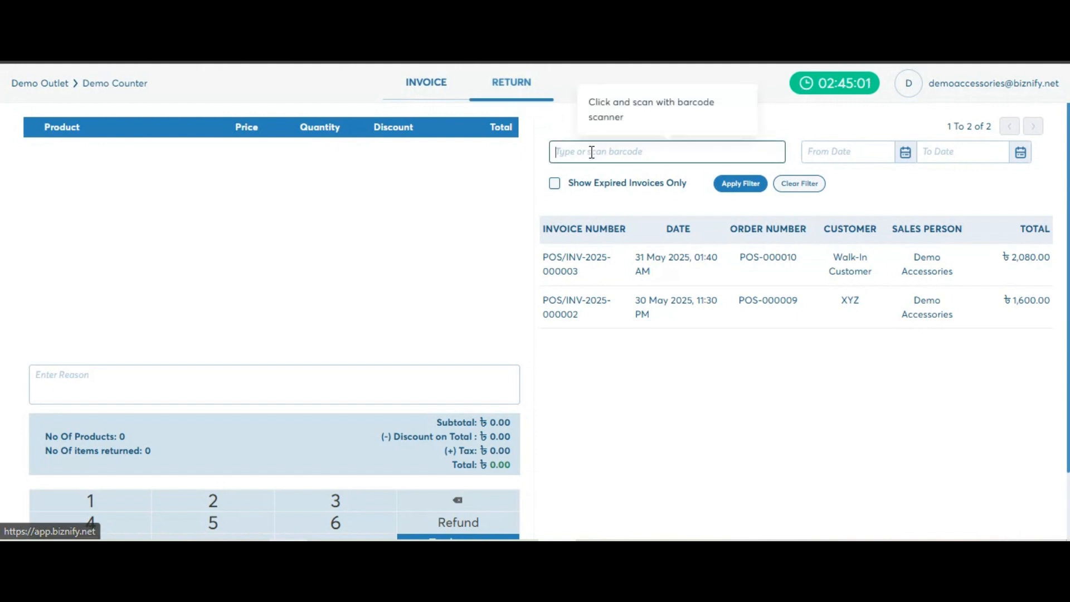
left_click(591, 152)
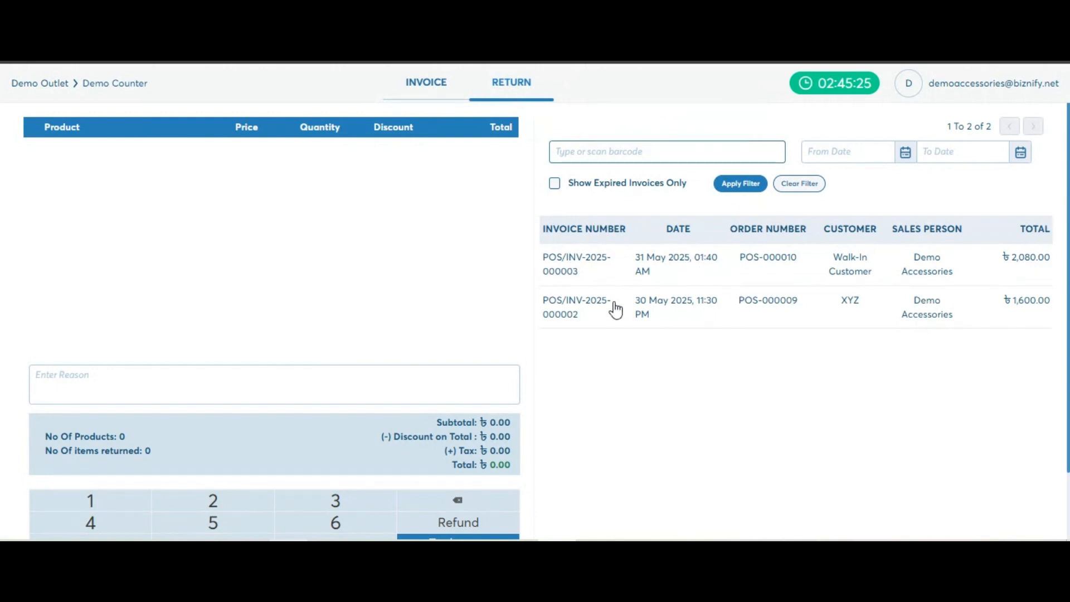
left_click(614, 307)
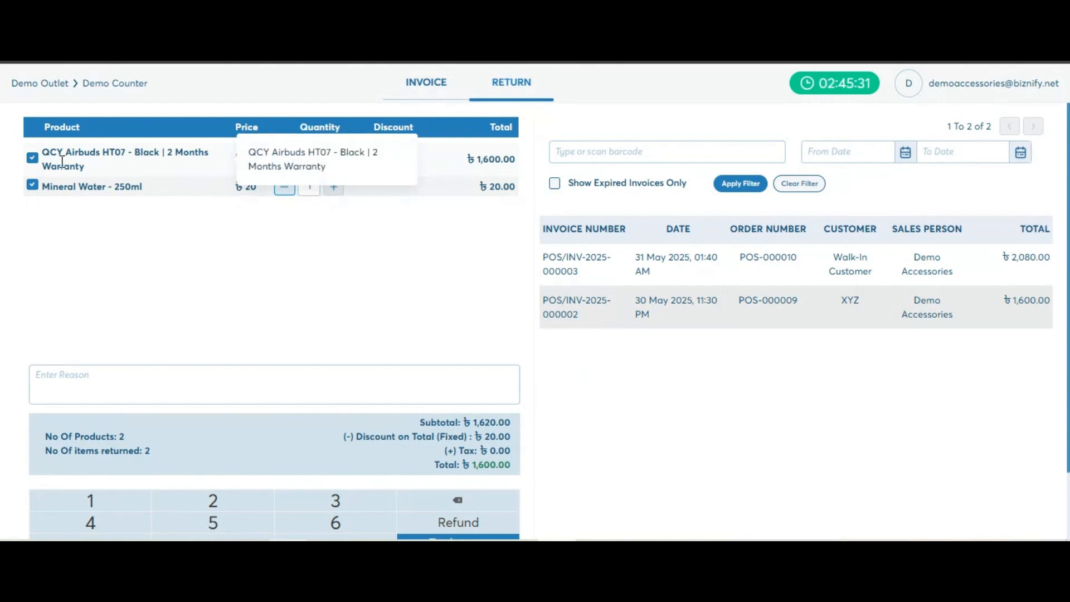
Exclude Mineral Water - 250ml from the return, keep the QCY Airbuds HT07 selected and confirm processing it as an exchange.
left_click(35, 160)
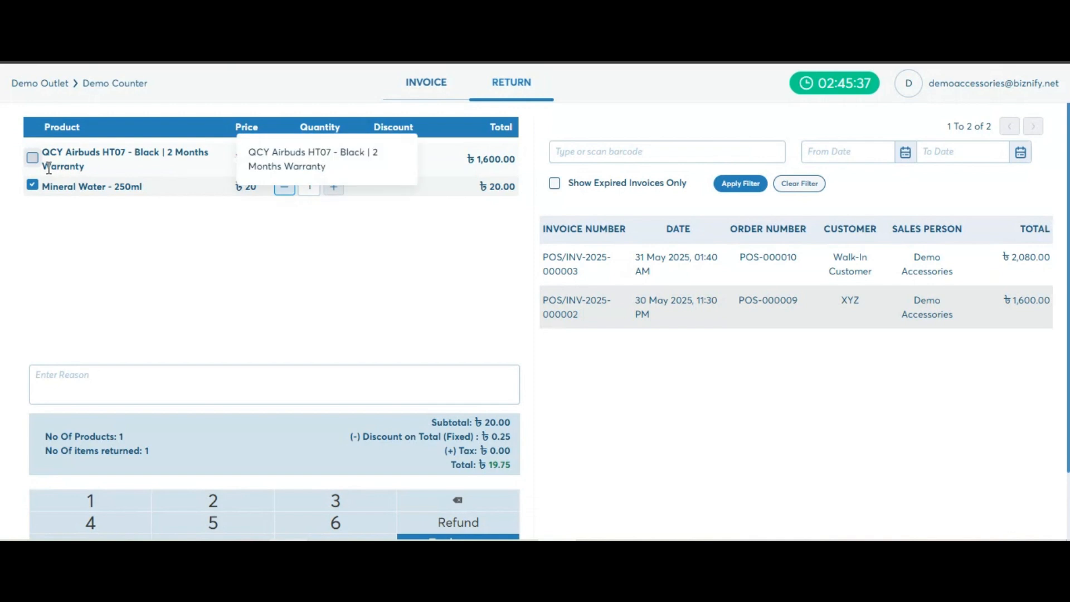
left_click(33, 160)
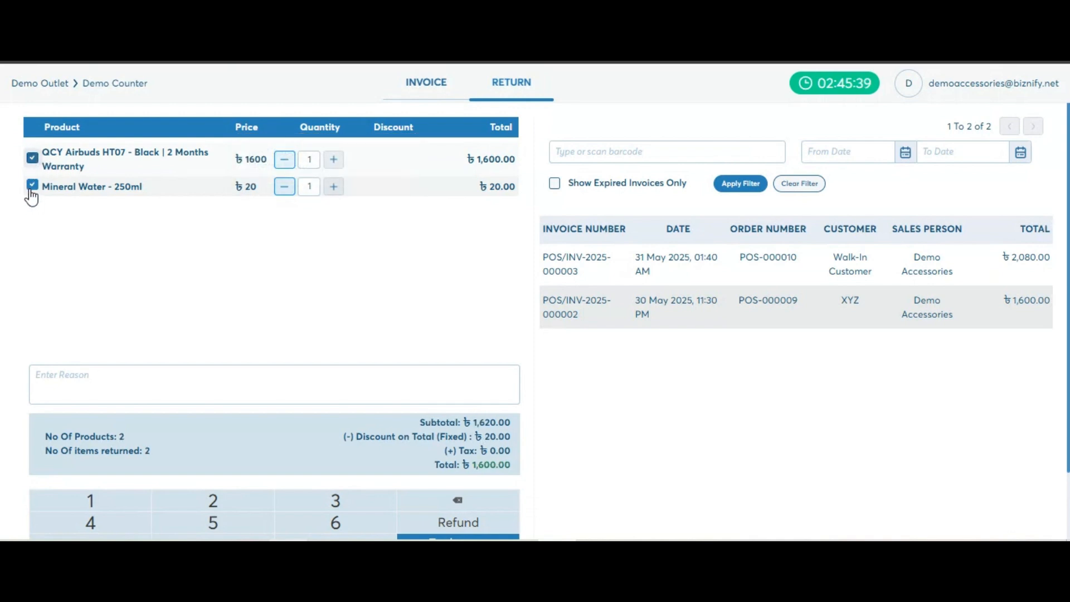
left_click(33, 186)
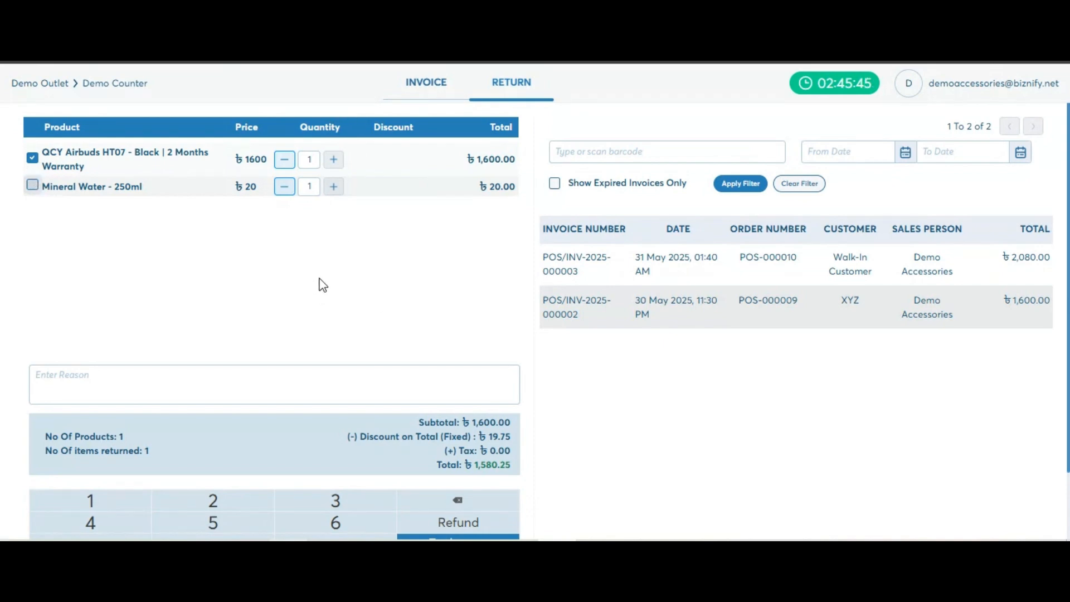
scroll(427, 323, "down", 2)
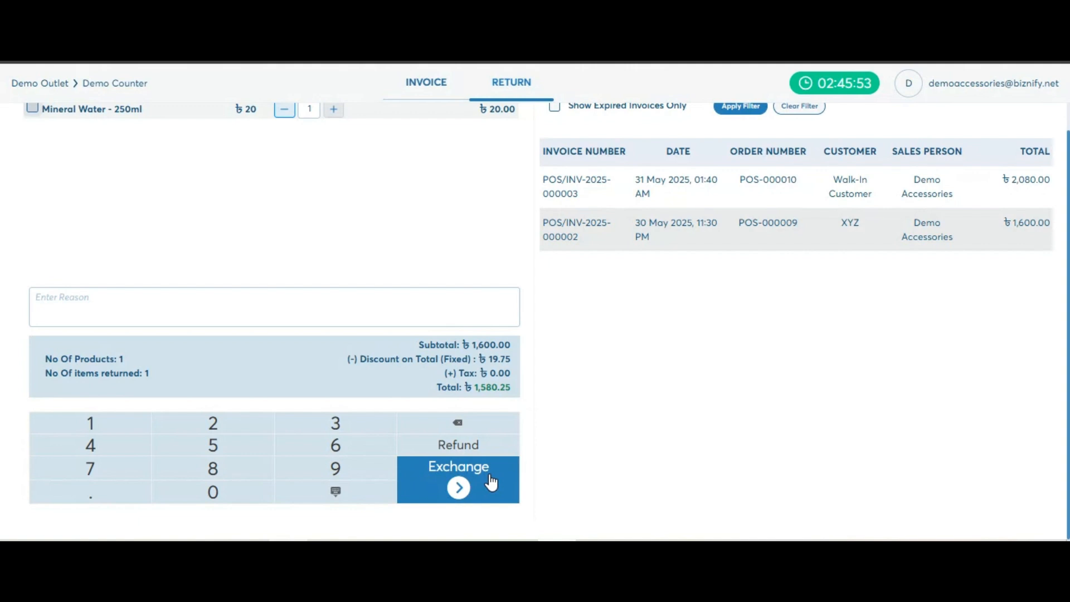
left_click(490, 482)
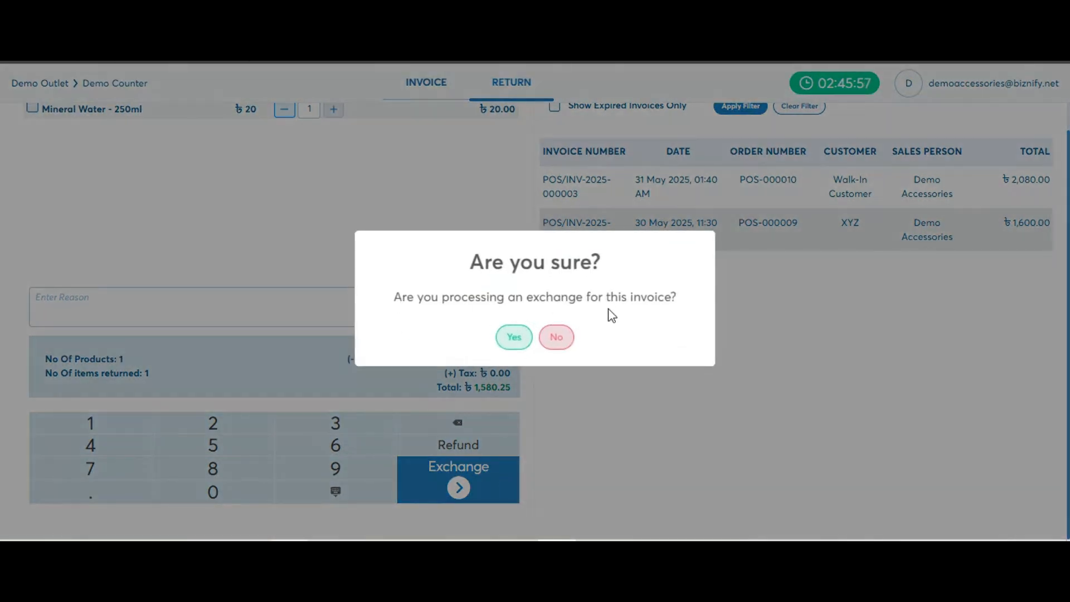
left_click(510, 338)
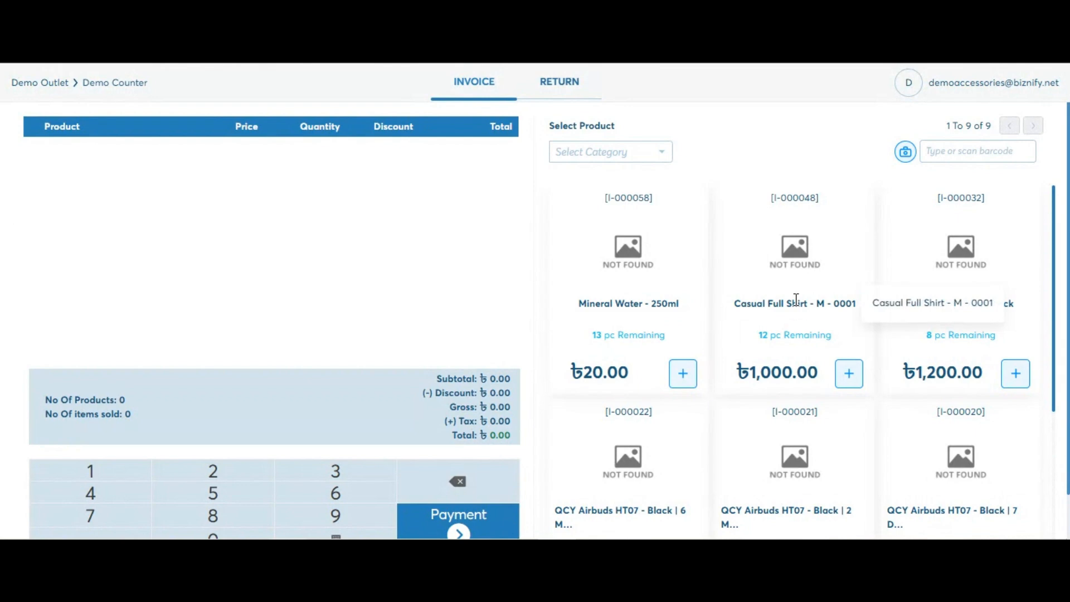
Add two Casual Full Shirt - M - 0001 to the new invoice and proceed to payment with XYZ as the customer.
left_click(848, 374)
left_click(856, 385)
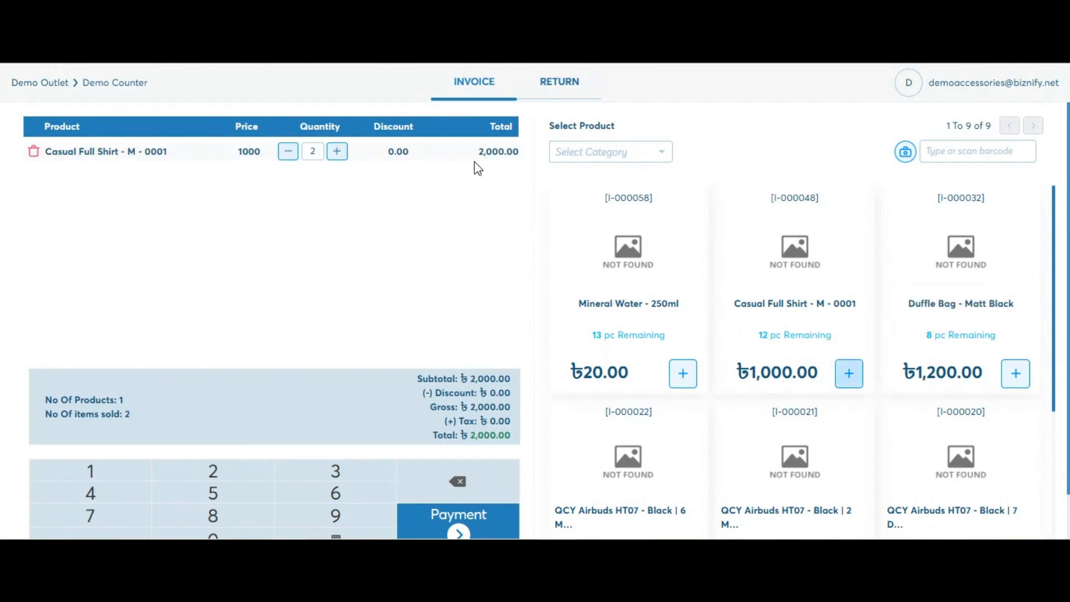
left_click(461, 519)
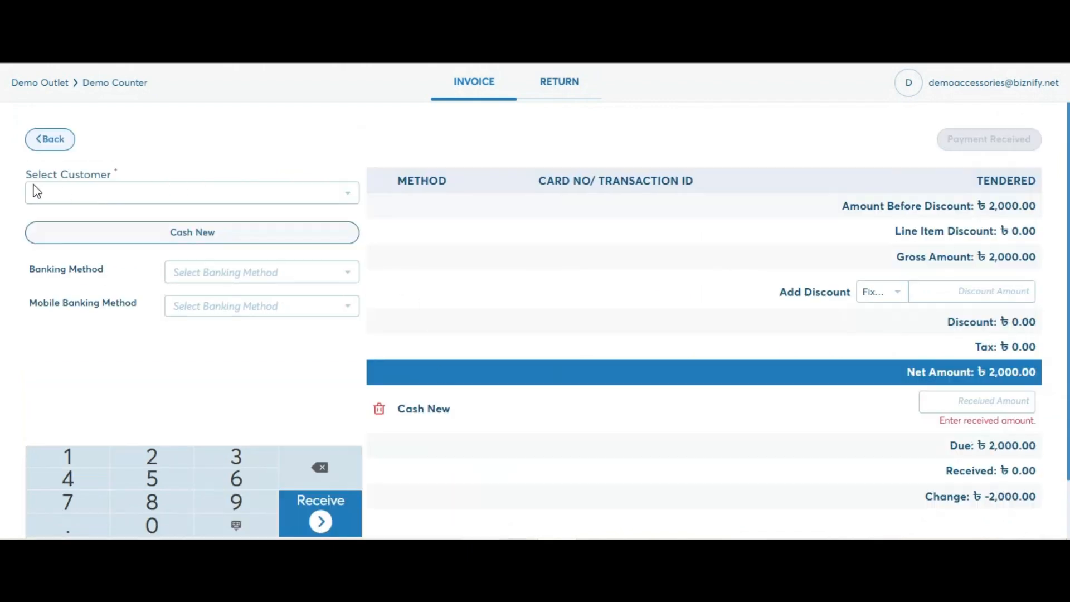
left_click(119, 199)
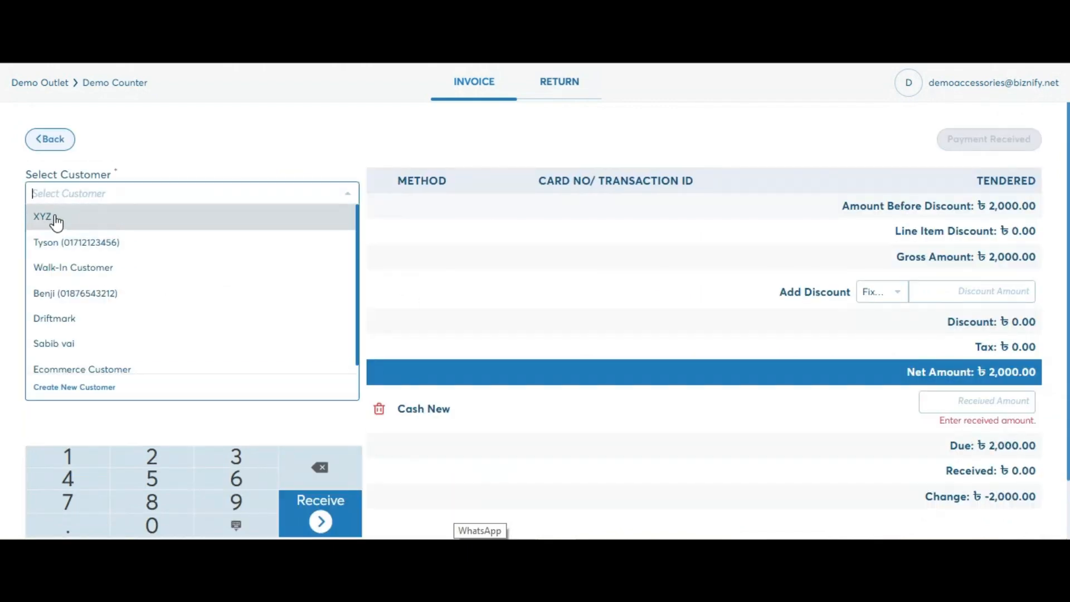
left_click(55, 219)
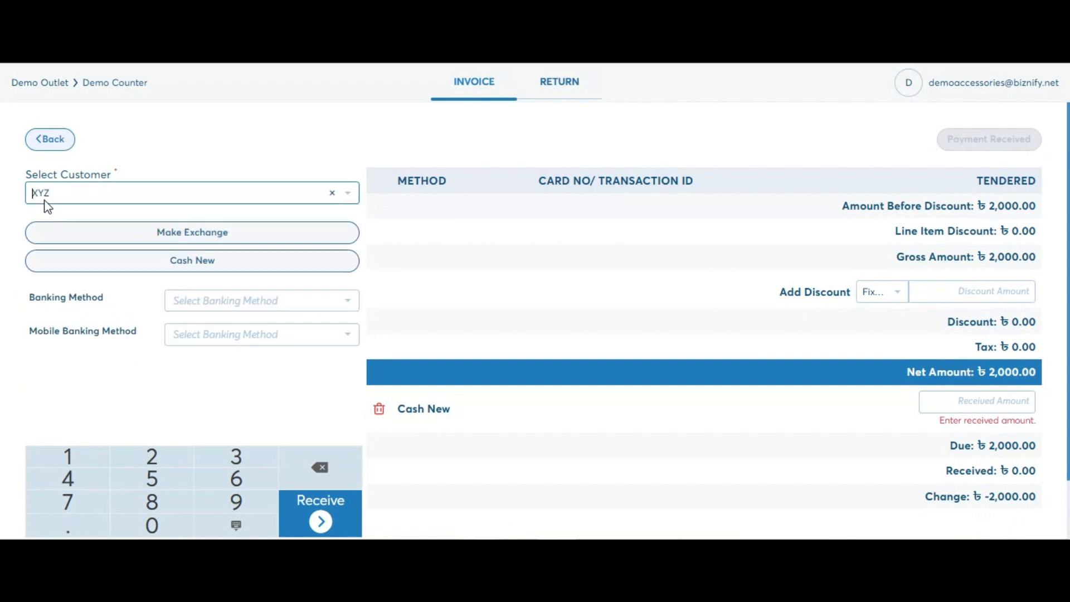
Make an exchange on the payment and apply the customer's adjustable credit memo of 1580.25.
left_click(190, 235)
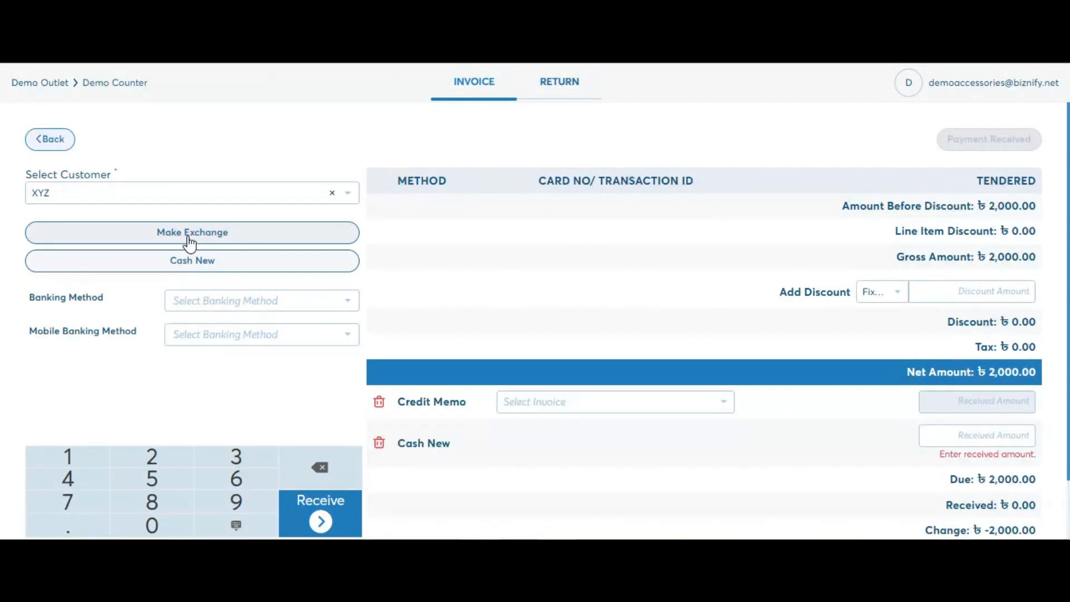
left_click_drag(411, 402, 456, 398)
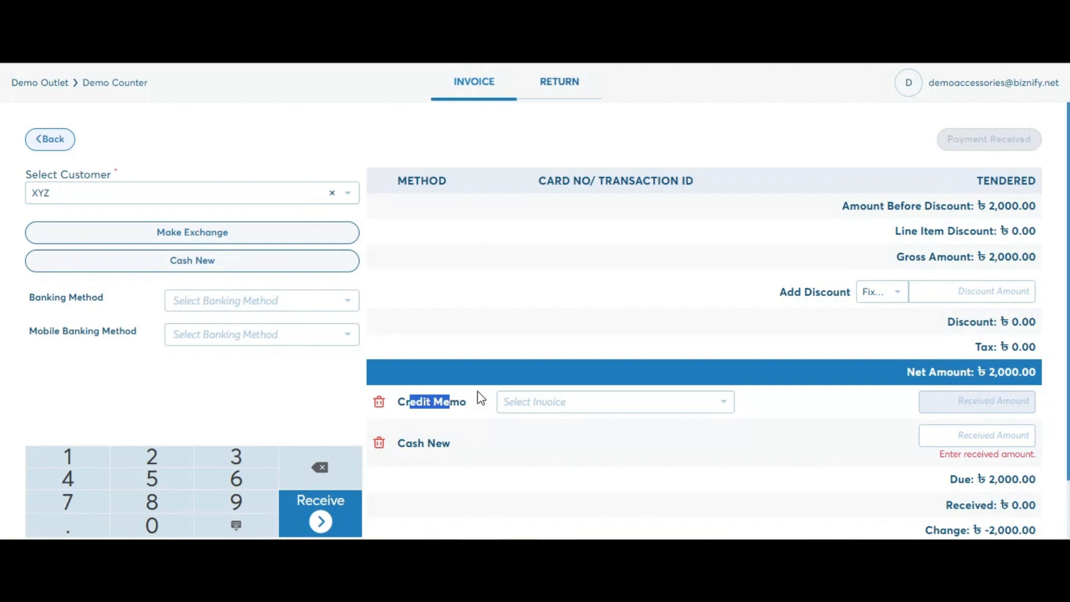
left_click(546, 402)
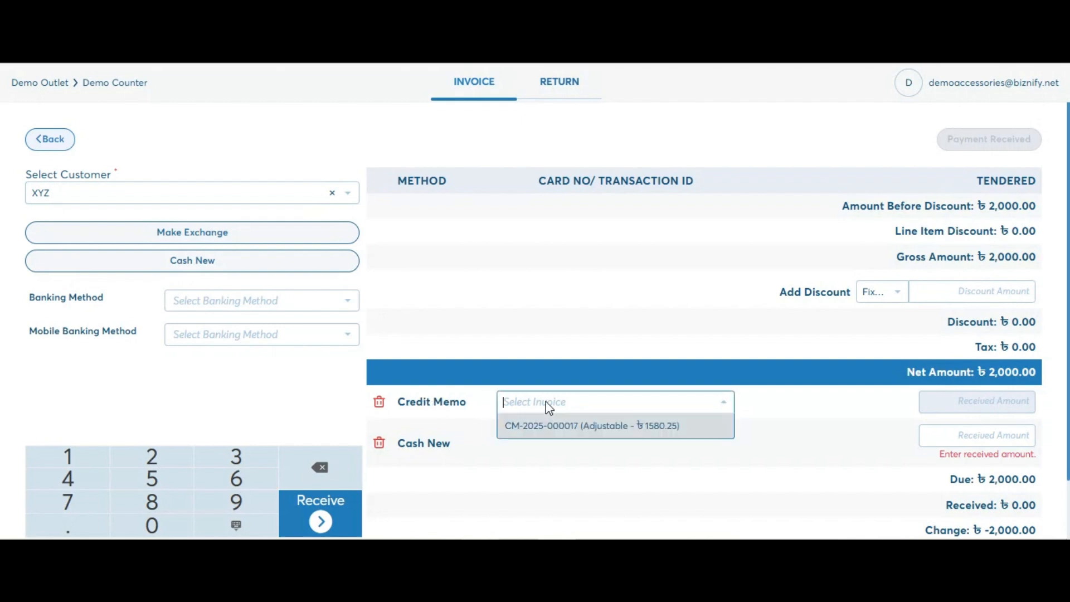
left_click(561, 439)
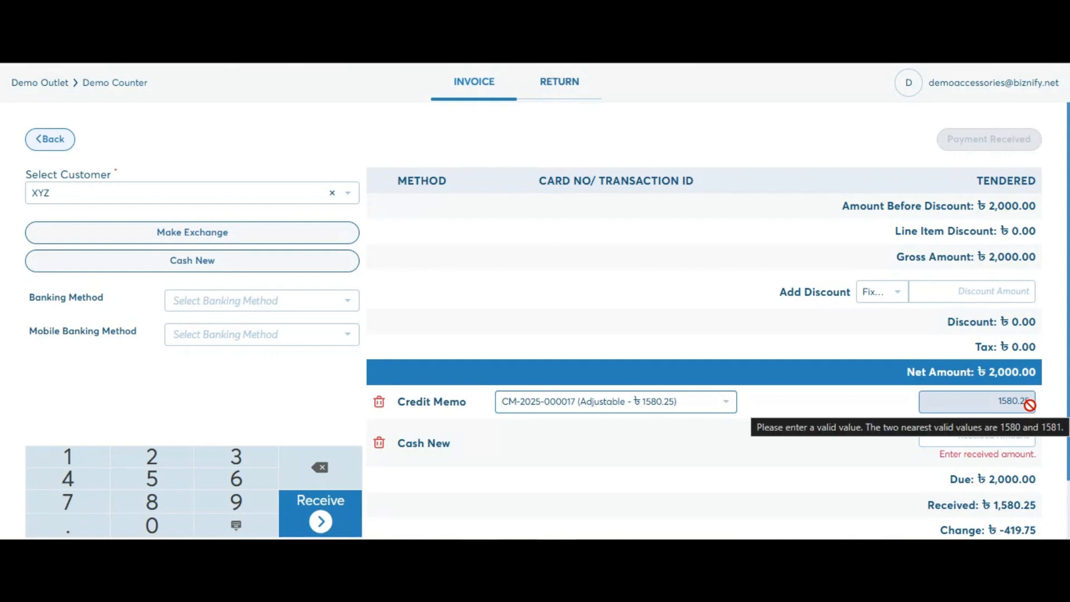
Enter 500 as the received Cash New amount and receive the payment to produce the exchange order's receipt.
scroll(942, 477, "down", 2)
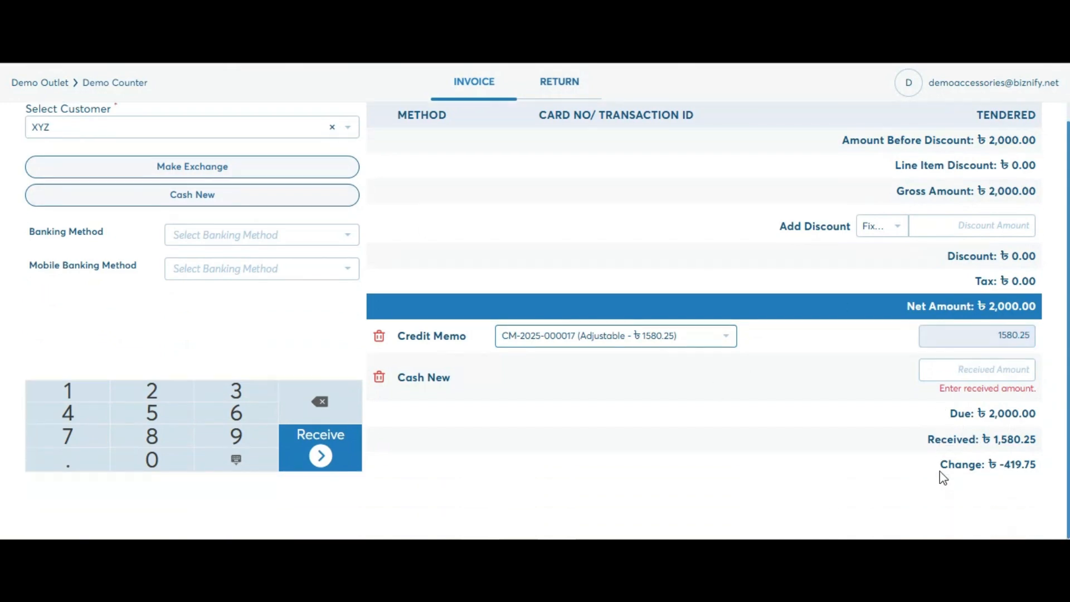
left_click(994, 374)
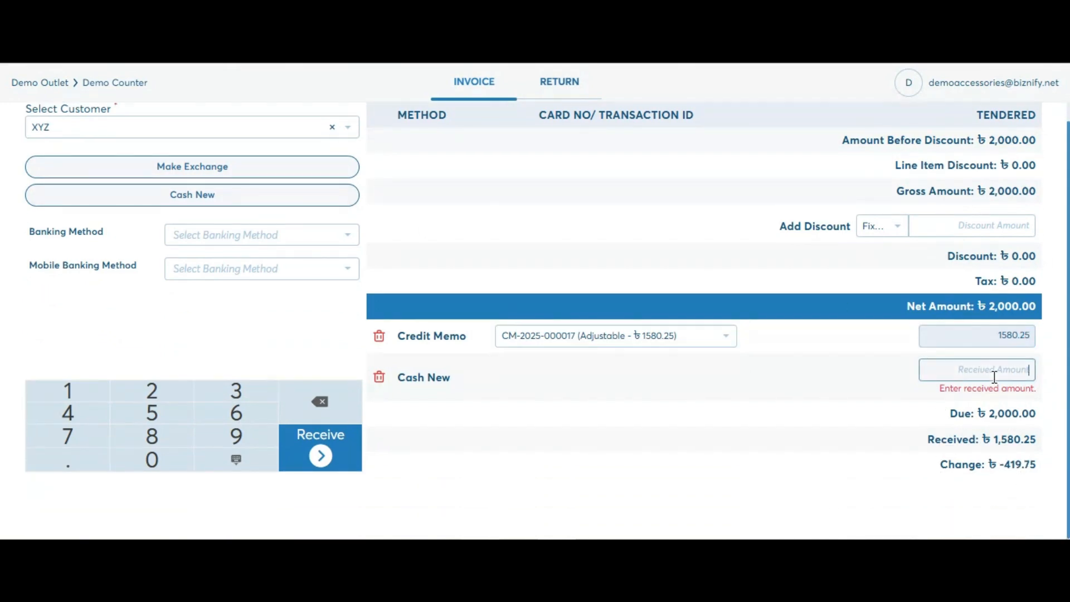
type("500")
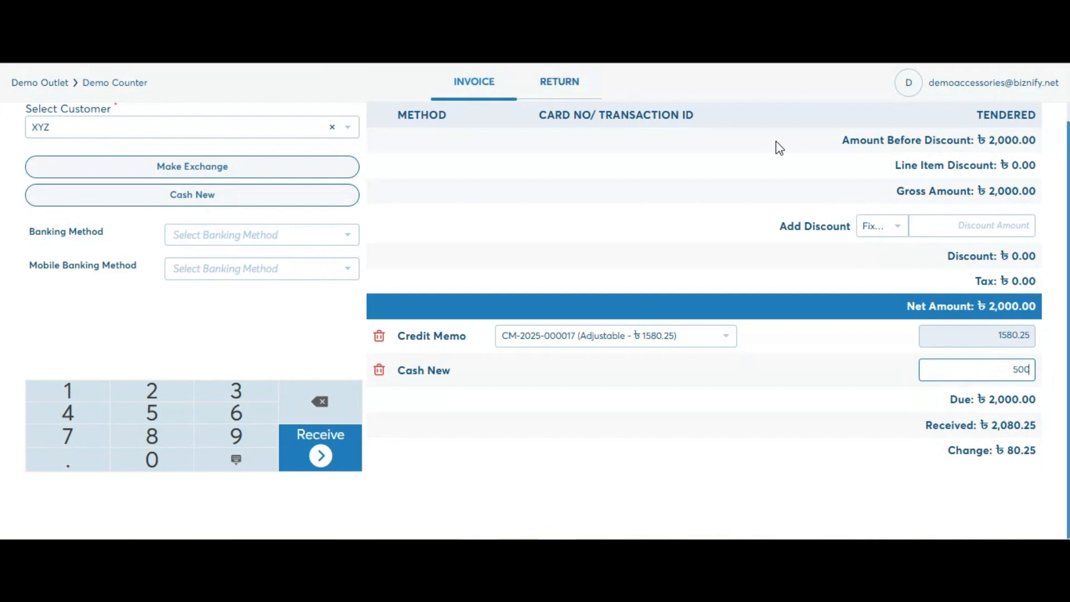
left_click(322, 450)
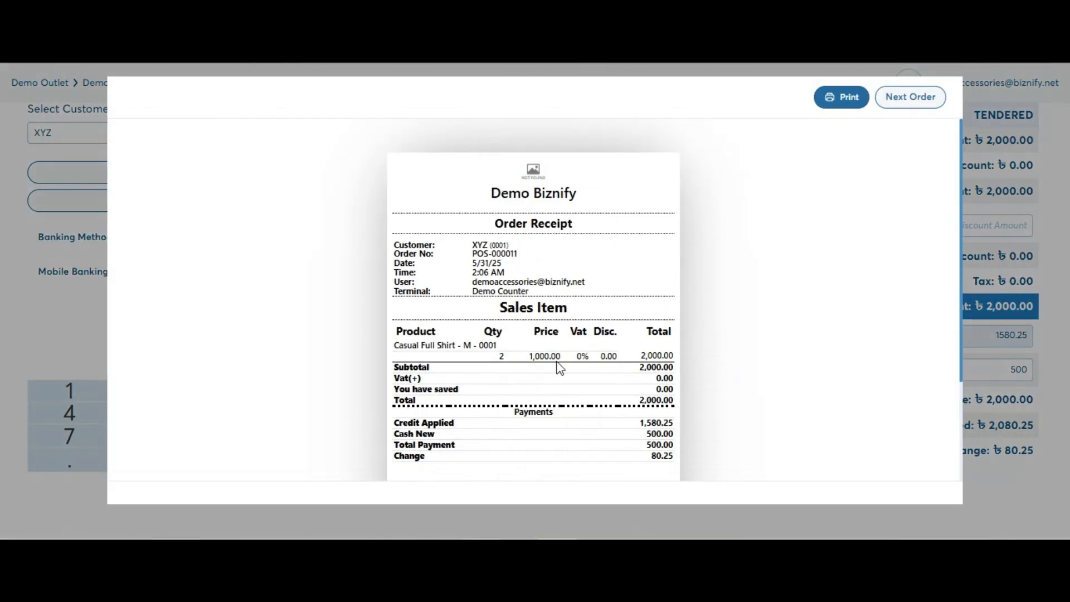
Review the exchange receipt, move on to the next order and load the Walk-In Customer's 2,080.00 invoice for return.
scroll(573, 252, "down", 3)
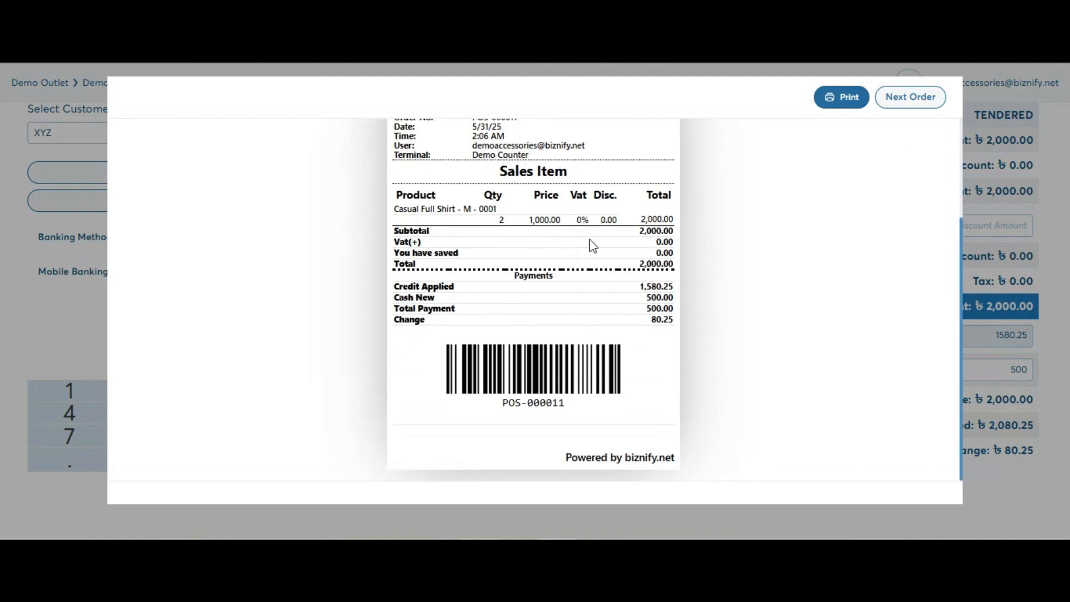
left_click(928, 98)
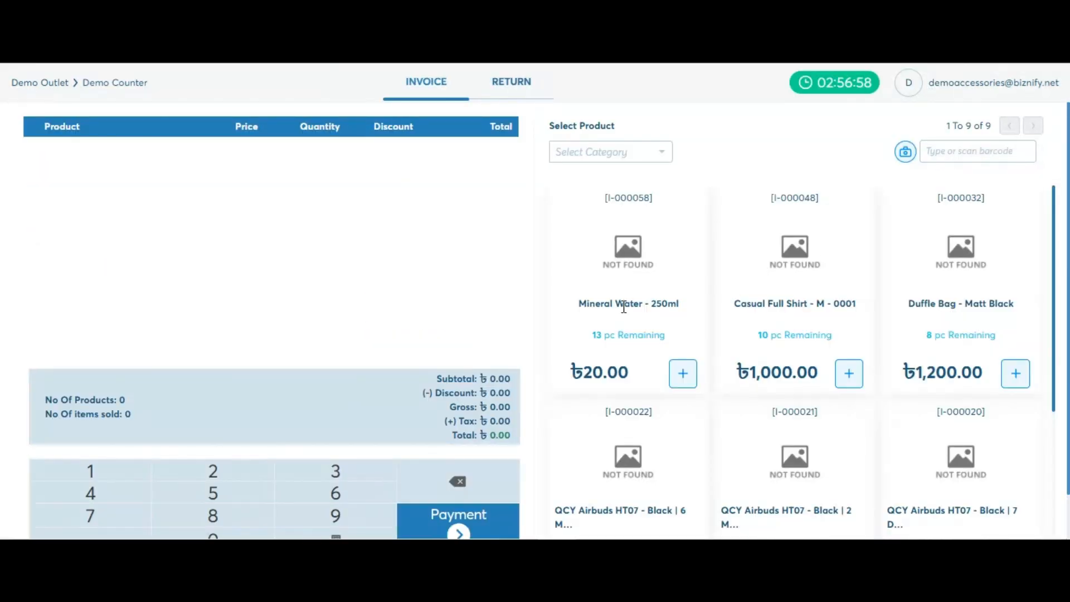
left_click(534, 84)
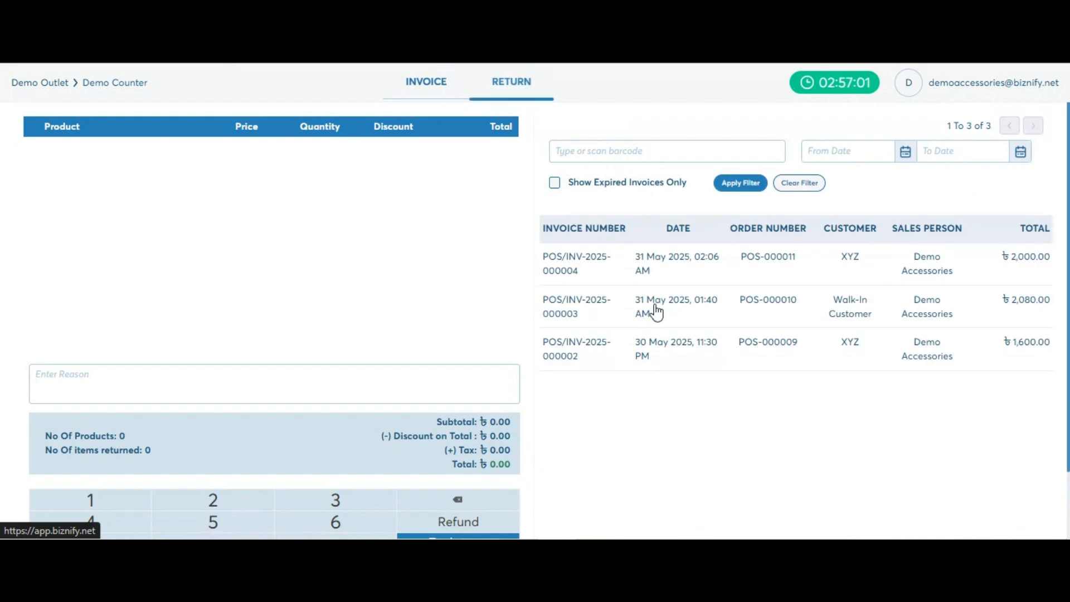
left_click(654, 306)
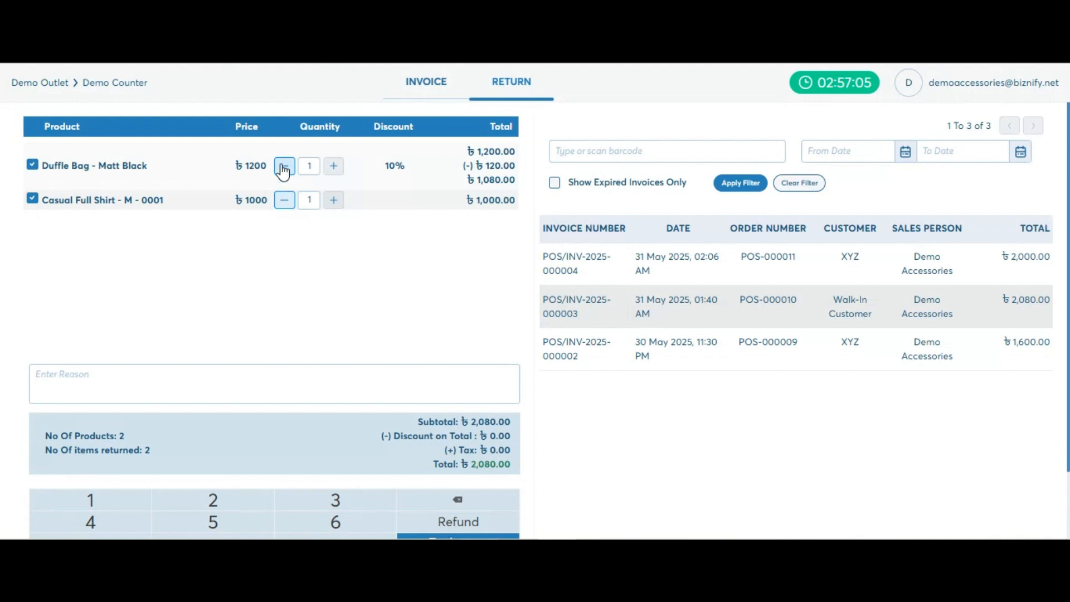
Exclude Casual Full Shirt - M - 0001 from the return, keep Duffle Bag - Matt Black selected and confirm processing it as a refund.
left_click(33, 199)
scroll(442, 265, "down", 2)
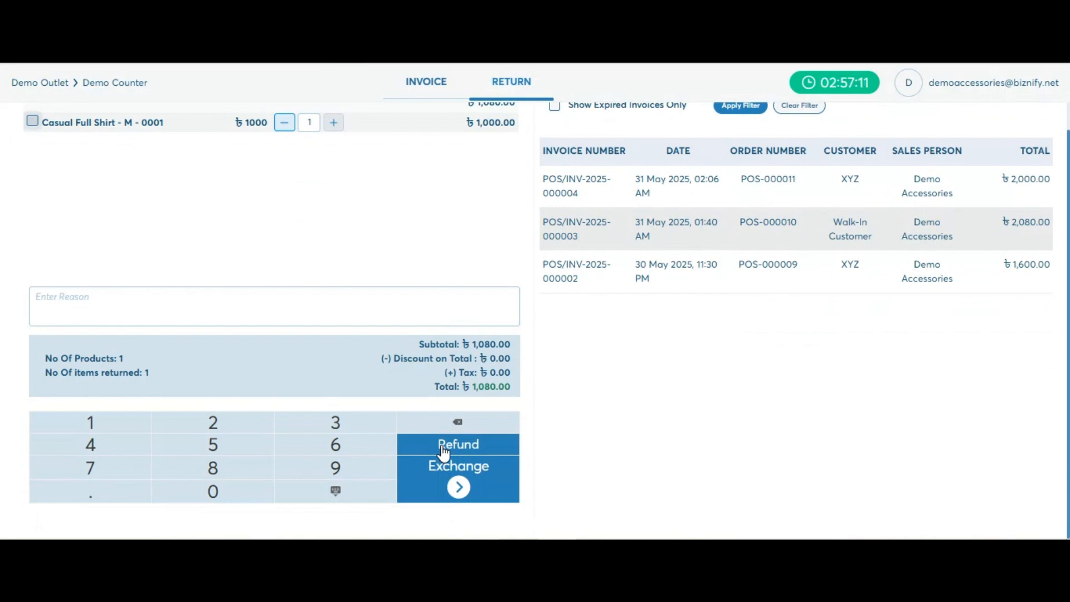
left_click(441, 445)
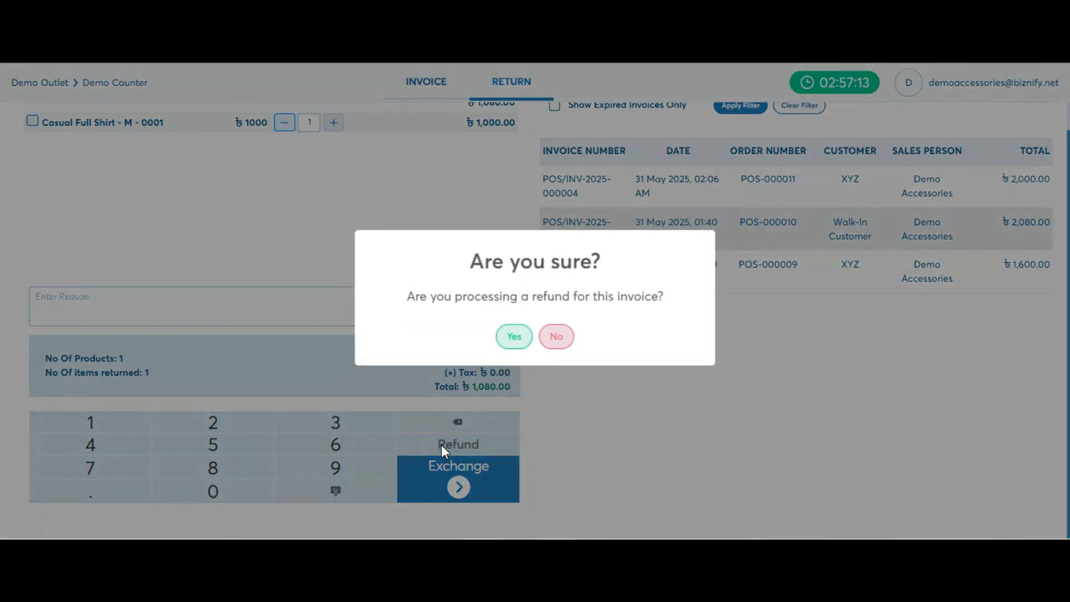
left_click(519, 335)
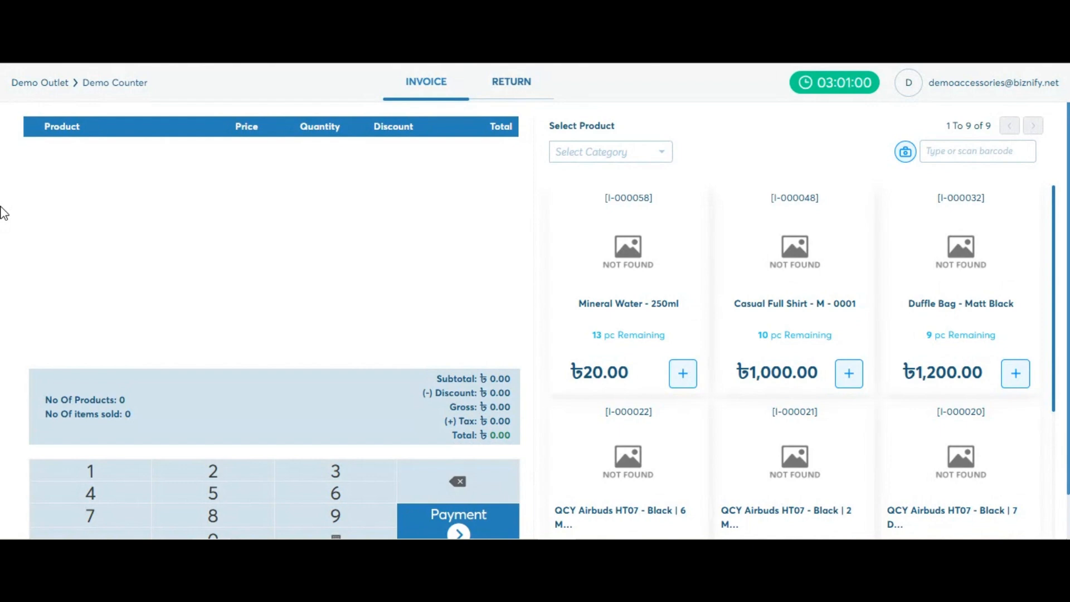
Start checking out of Demo Counter and enter 1939.75 as the counted cash in the checkout summary.
left_click(982, 92)
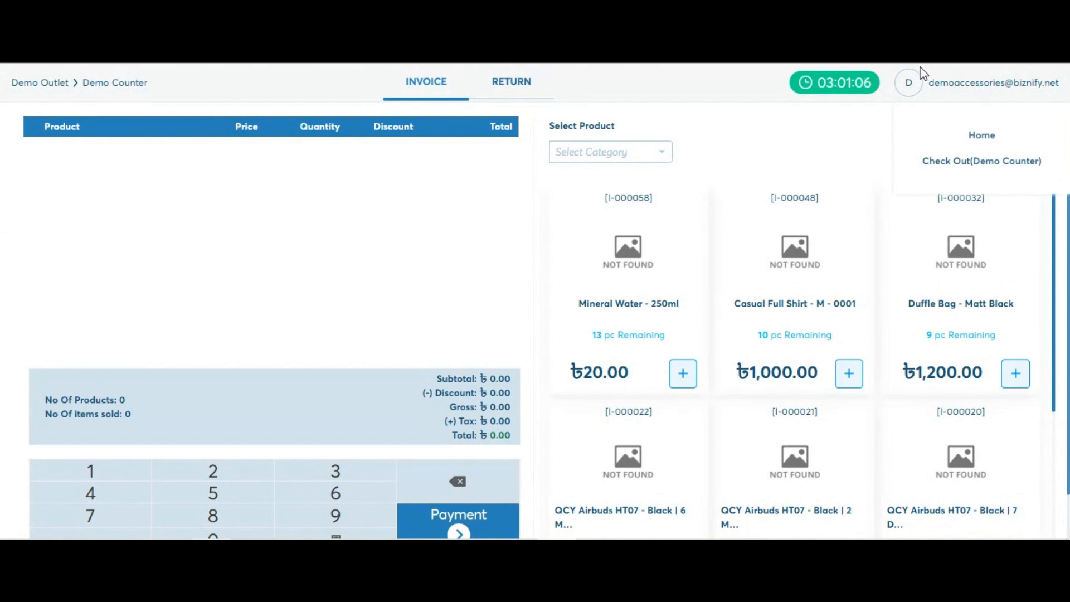
left_click(957, 174)
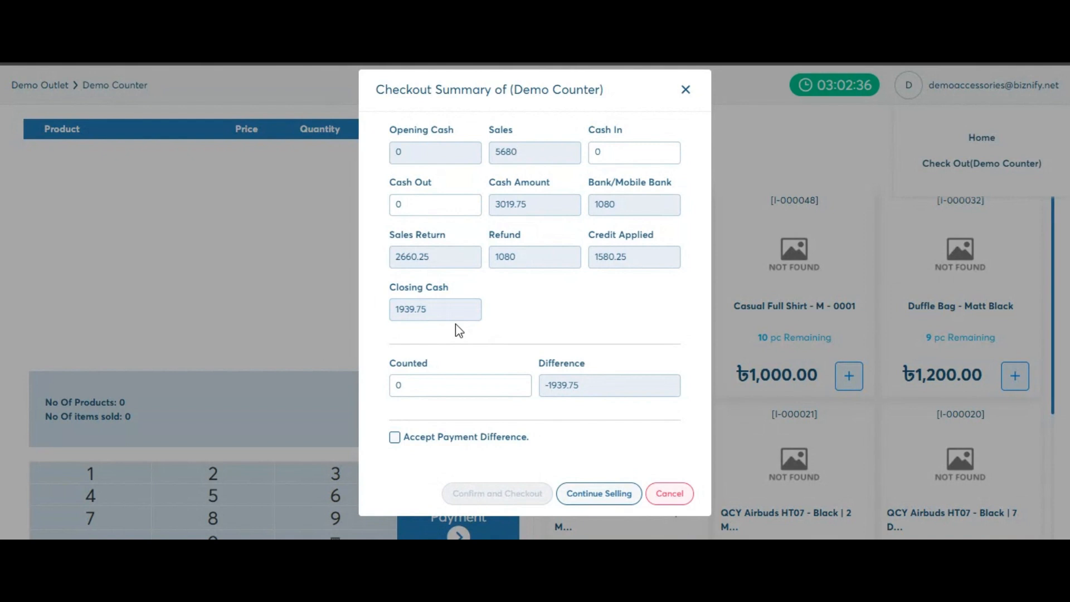
left_click(443, 375)
key("BackSpace")
type("1939")
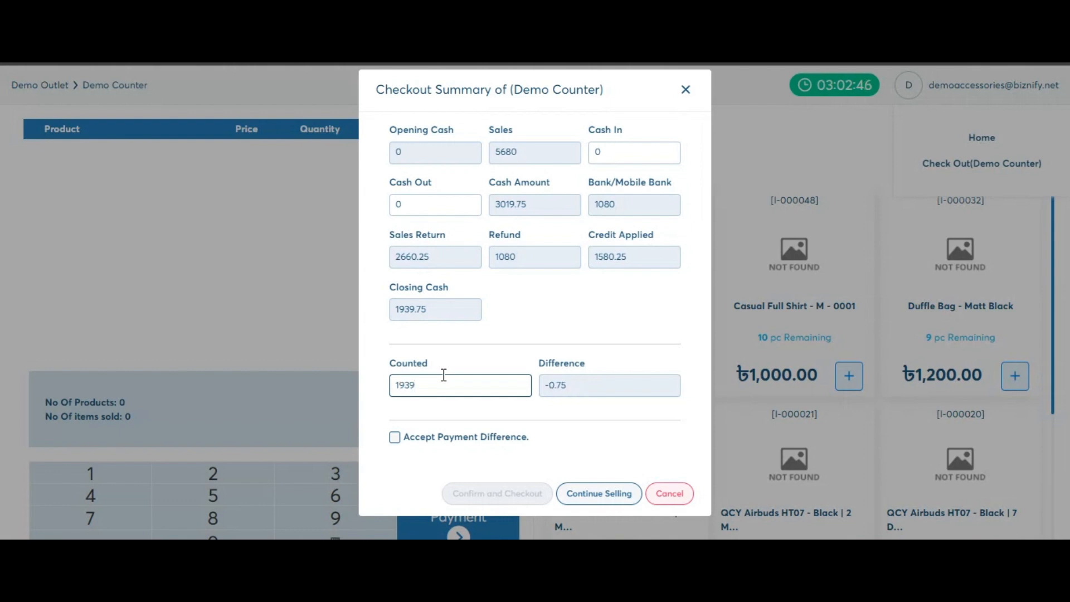
type(".75")
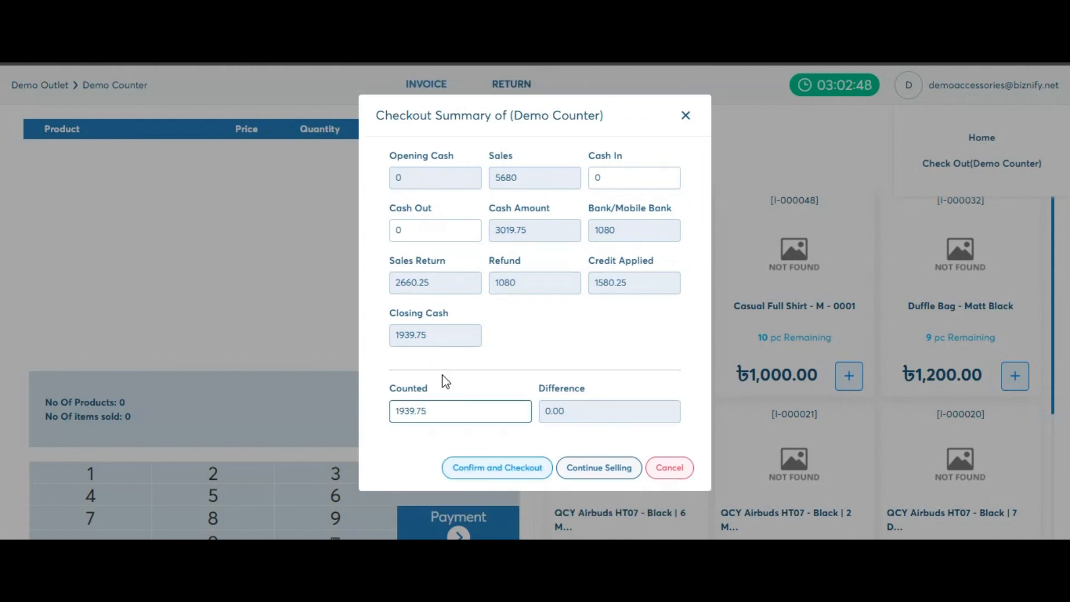
Try a counted amount of 1939.7, restore it to 1939.75 and confirm the Demo Counter checkout.
key("BackSpace")
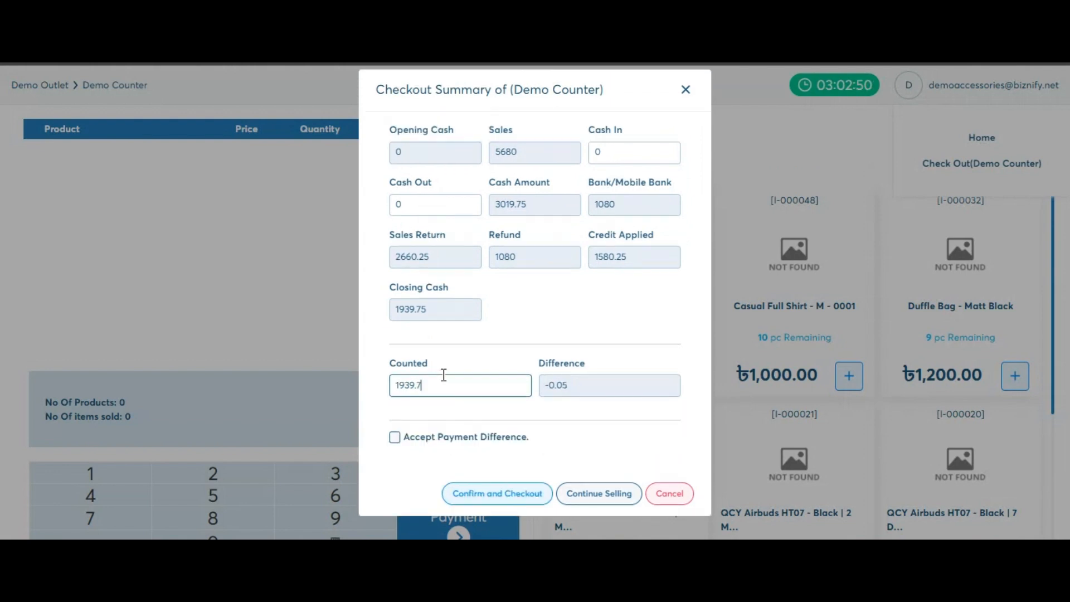
left_click_drag(405, 438, 520, 444)
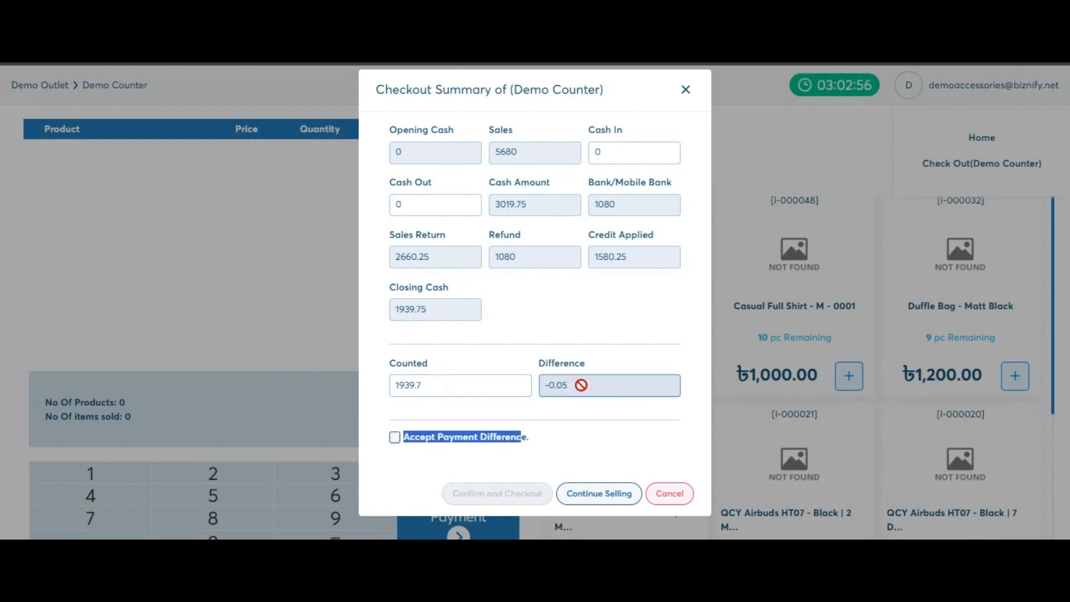
left_click(468, 390)
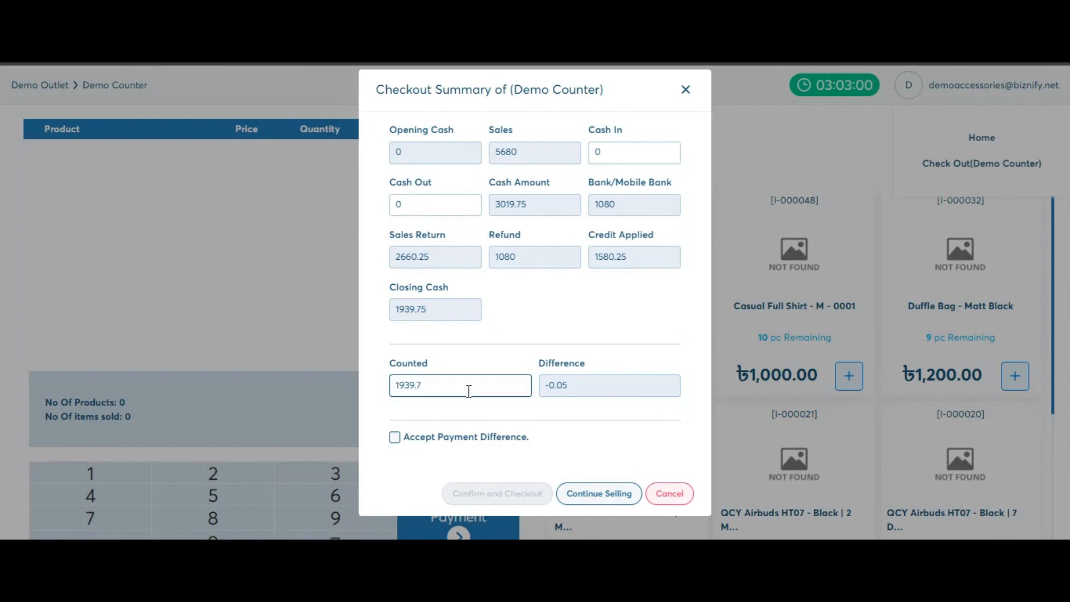
type("5")
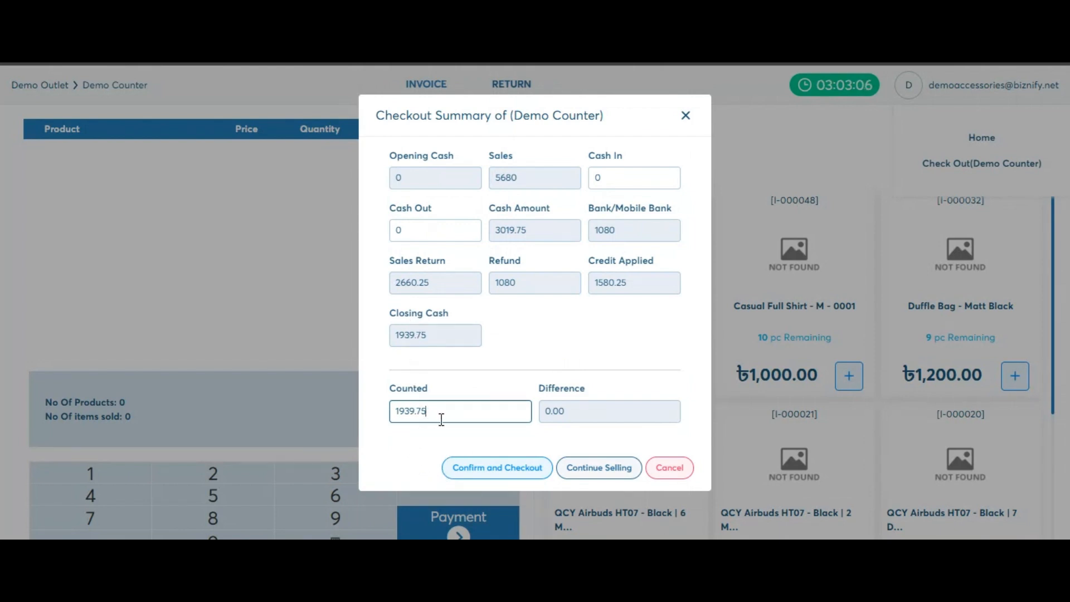
left_click(501, 480)
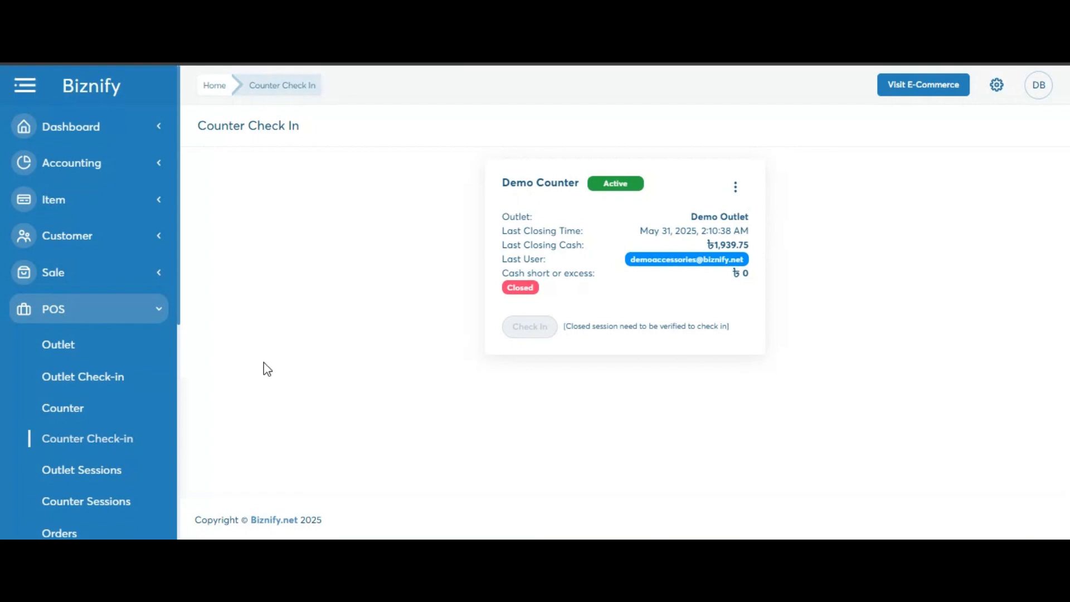
Open the counter sessions list and review the status of the latest Demo Counter session.
left_click(98, 501)
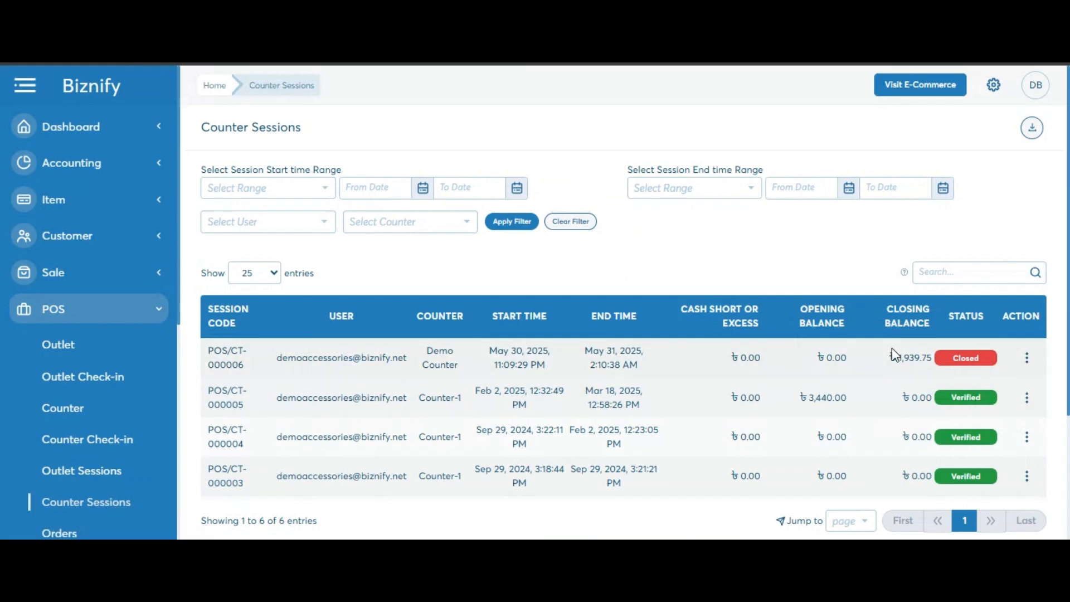
scroll(976, 420, "down", 3)
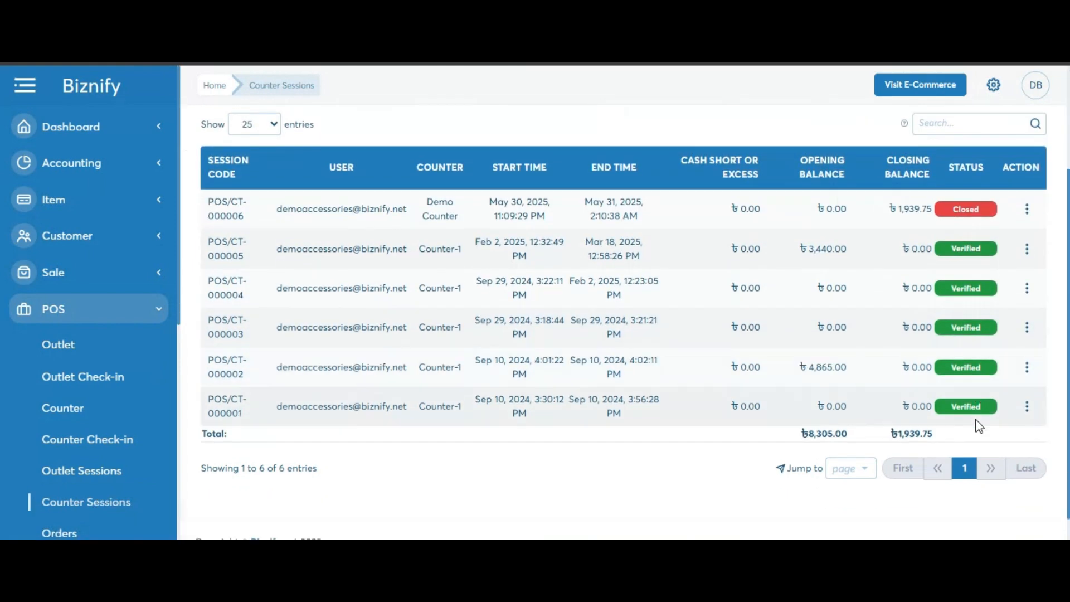
scroll(976, 429, "up", 3)
left_click_drag(952, 356, 979, 357)
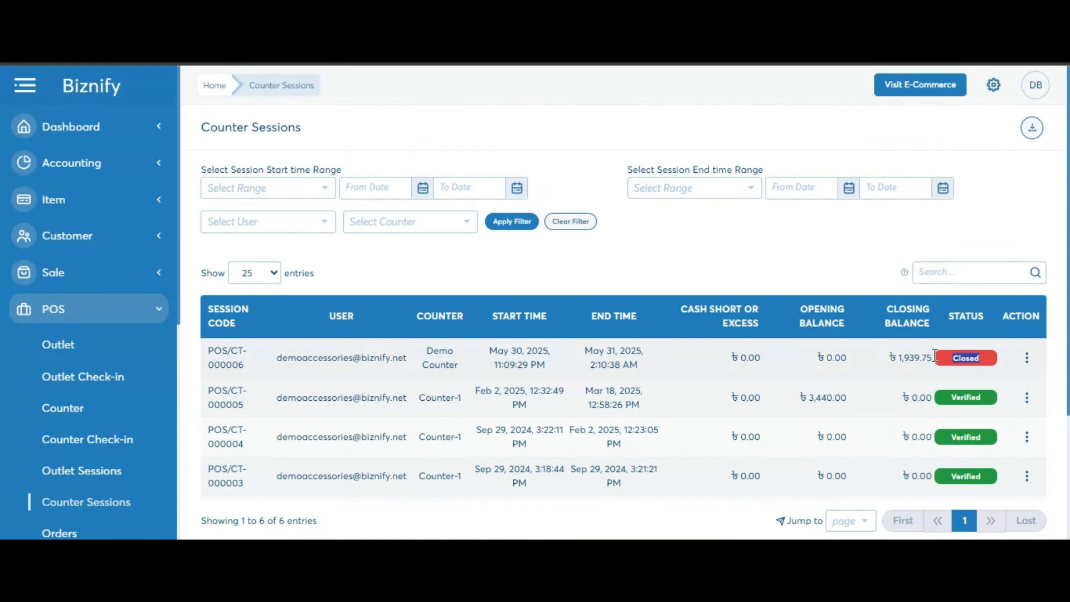
Verify the closed Demo Counter session, transferring 1939 to the outlet.
left_click(1027, 358)
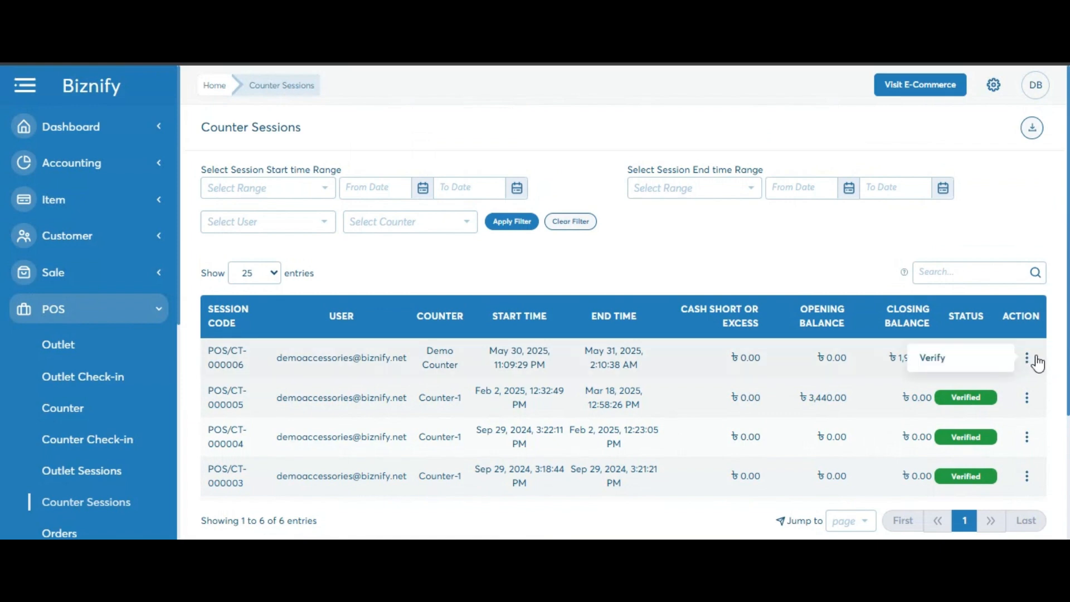
left_click(934, 360)
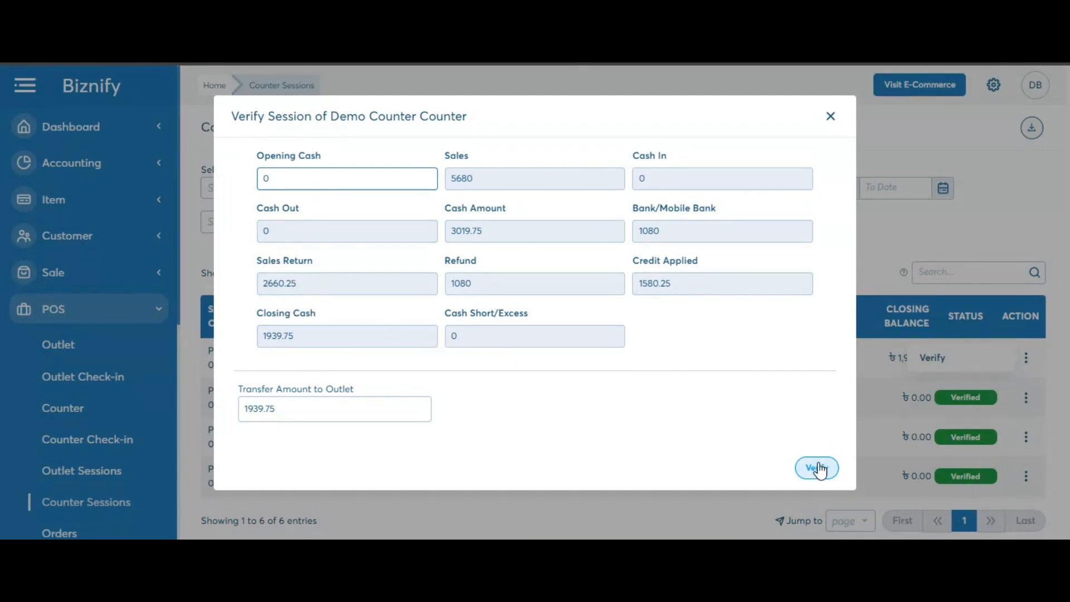
left_click_drag(234, 389, 353, 390)
left_click(297, 408)
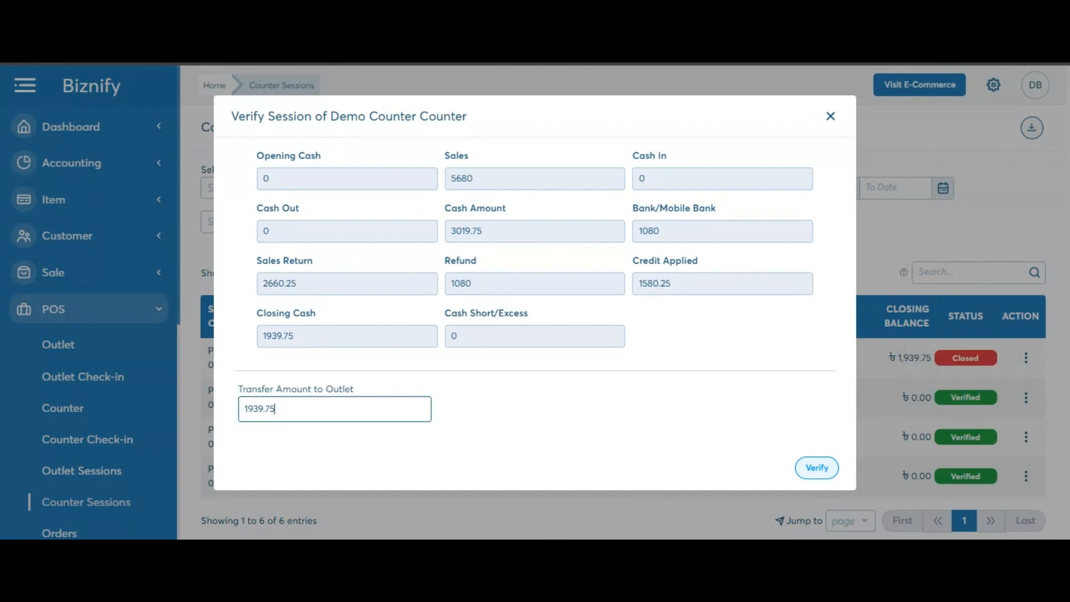
left_click(818, 471)
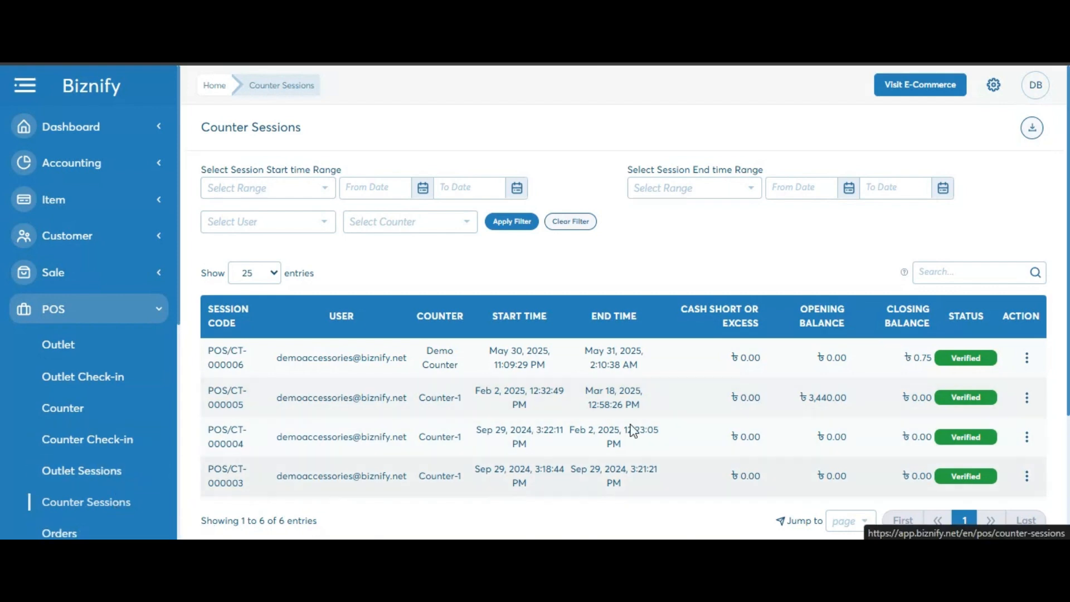
Check out of Demo Outlet with 1939.75 as the counted cash and confirm the checkout.
left_click(115, 389)
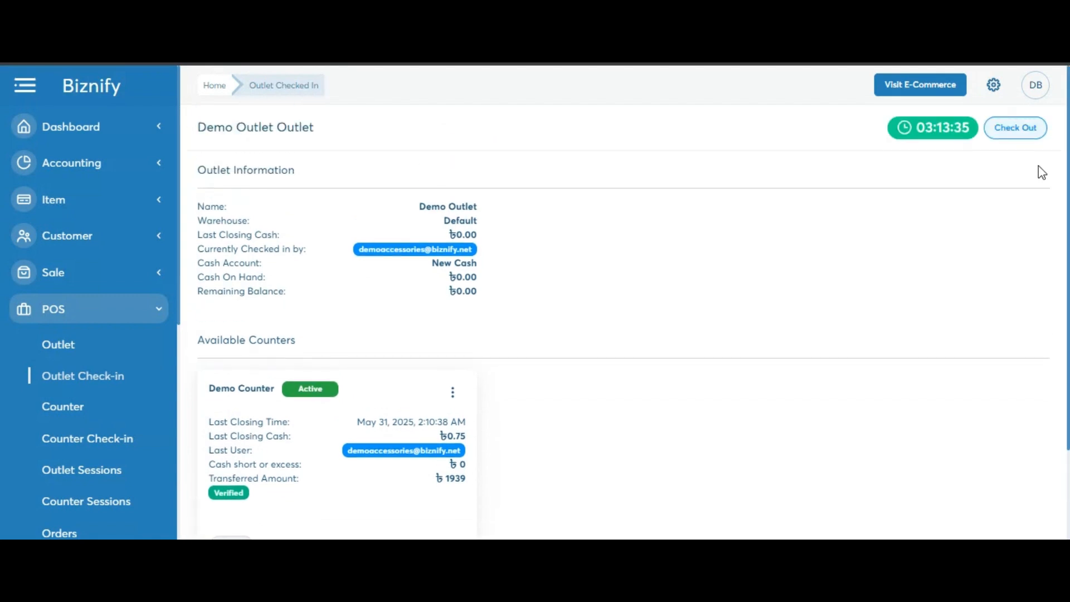
left_click(1026, 133)
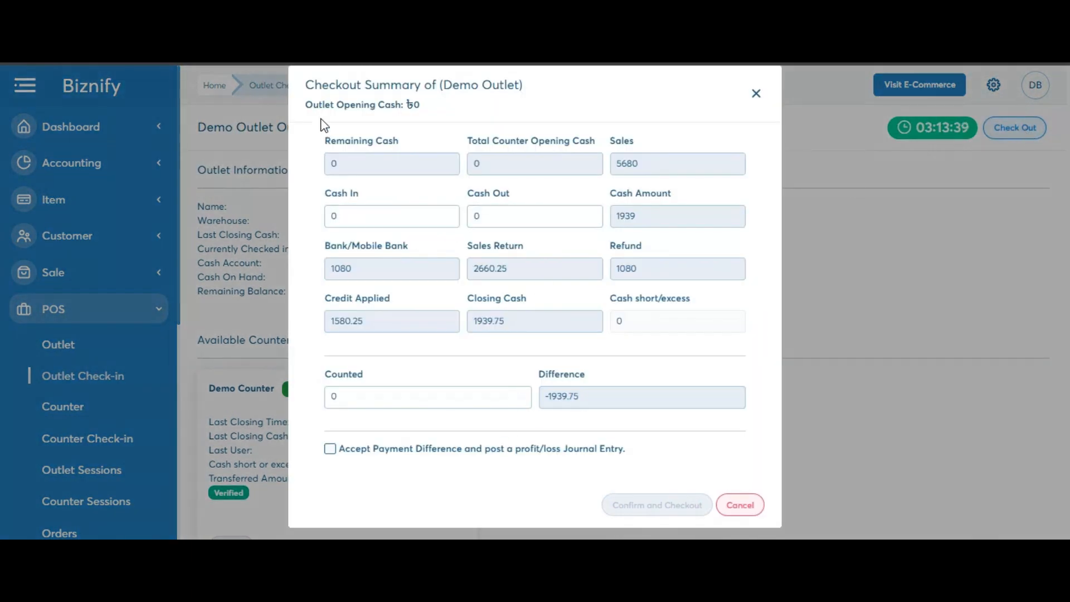
left_click(352, 397)
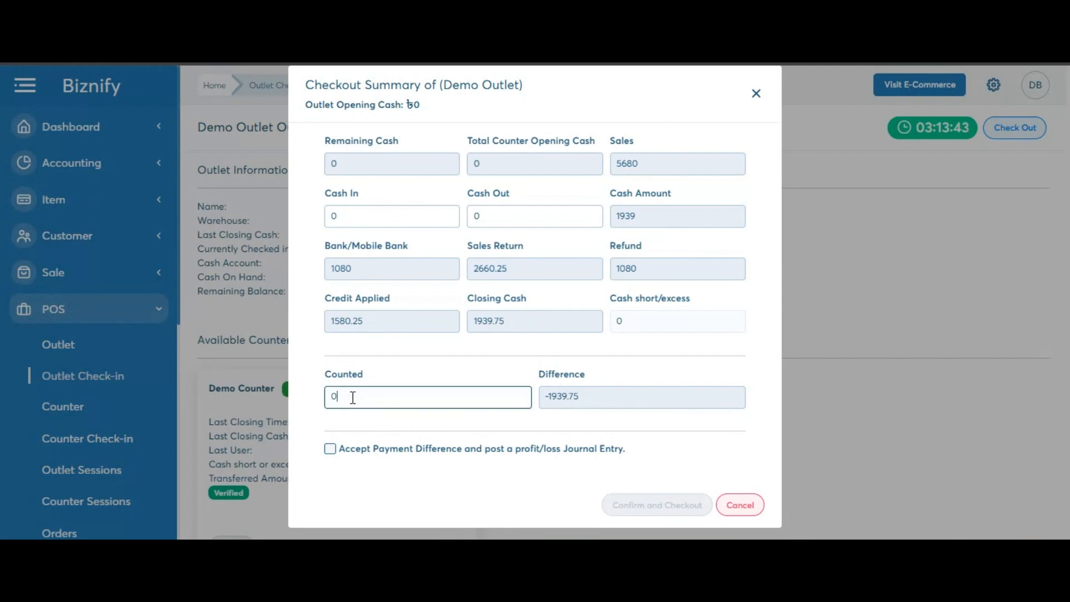
type("1939.75")
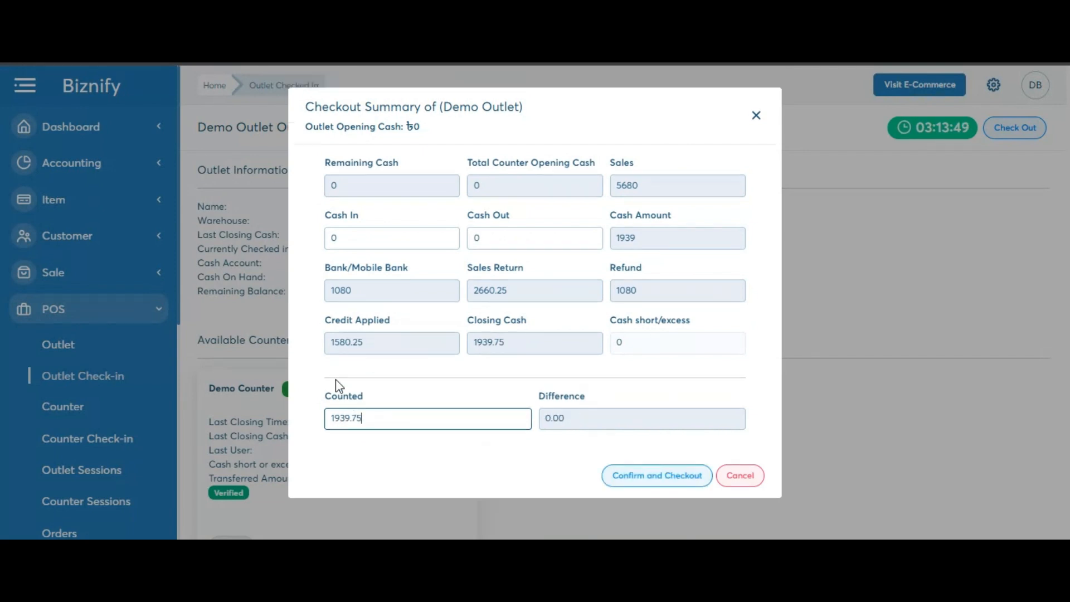
left_click(658, 477)
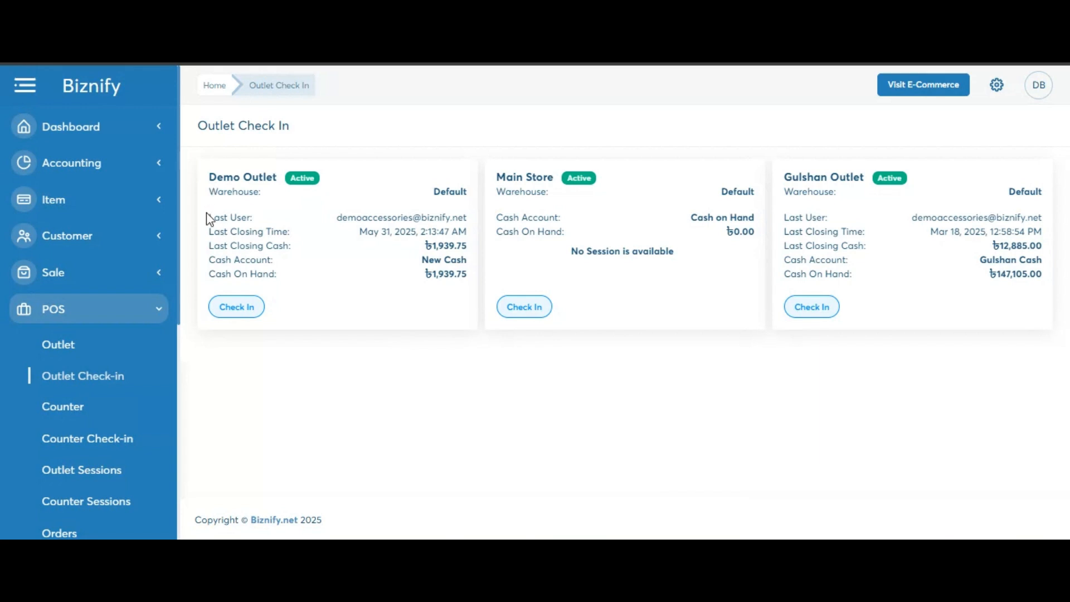
Examine Demo Outlet's last closing details, cash account and cash on hand on the outlet check-in page.
left_click_drag(204, 221, 265, 246)
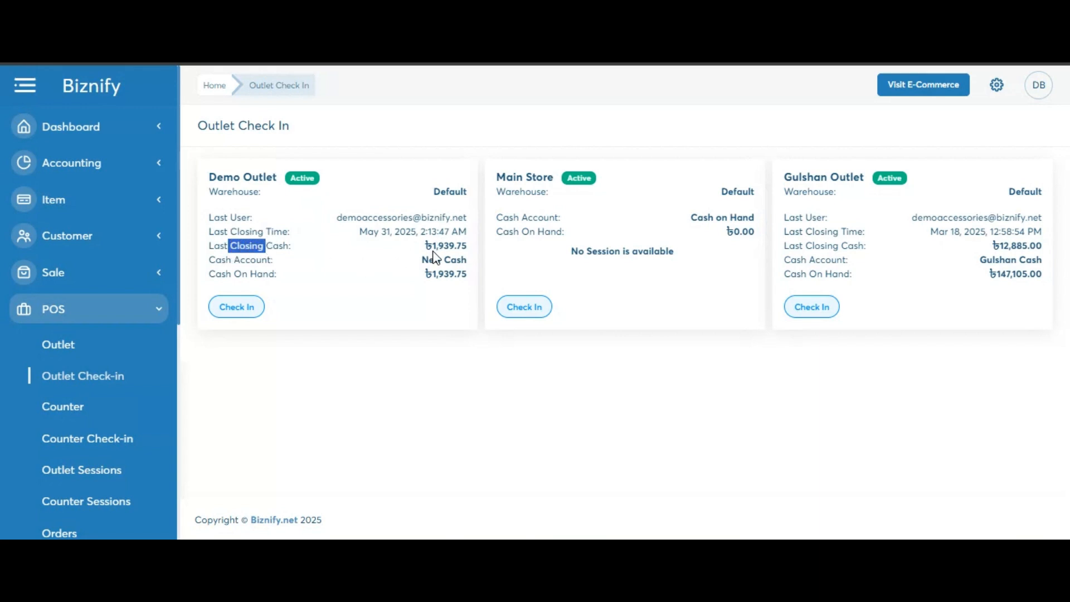
left_click_drag(420, 260, 468, 275)
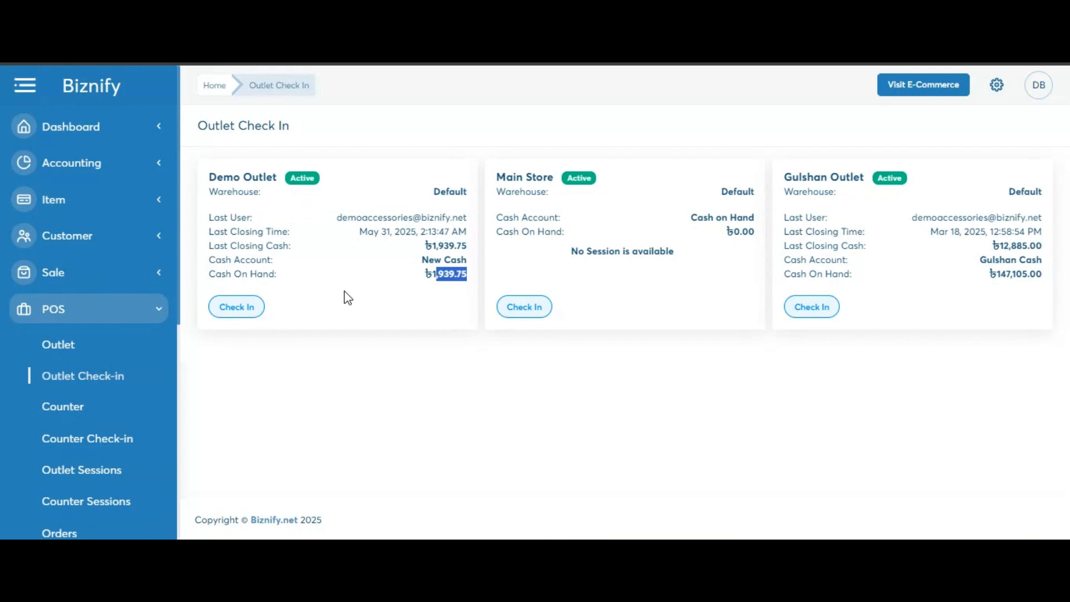
left_click(193, 411)
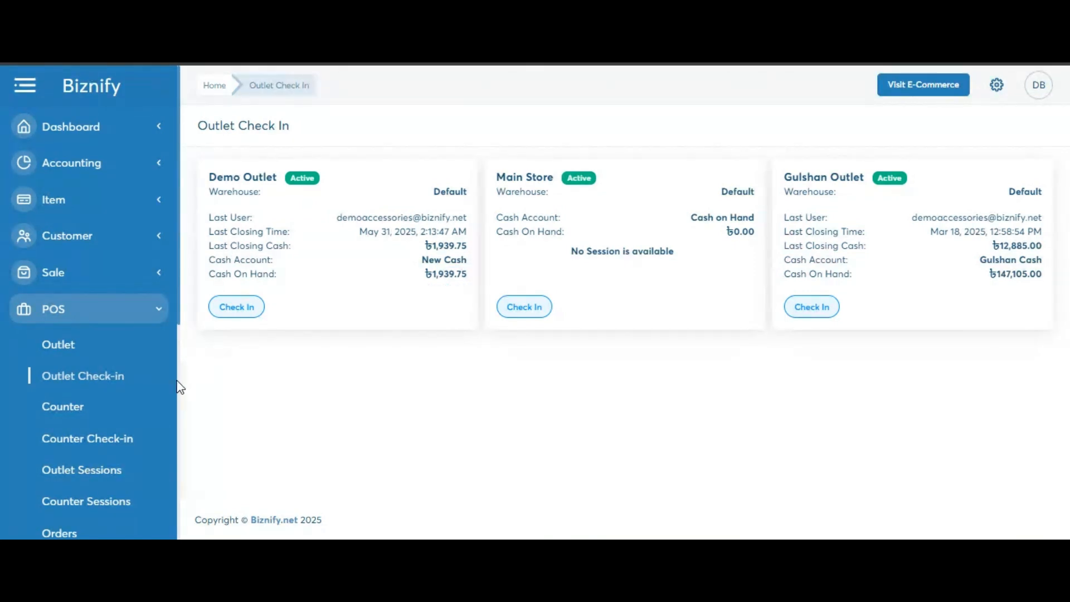
Review the POS lists of outlet sessions, counter sessions, orders and returns, and open the barcode templates.
left_click(109, 462)
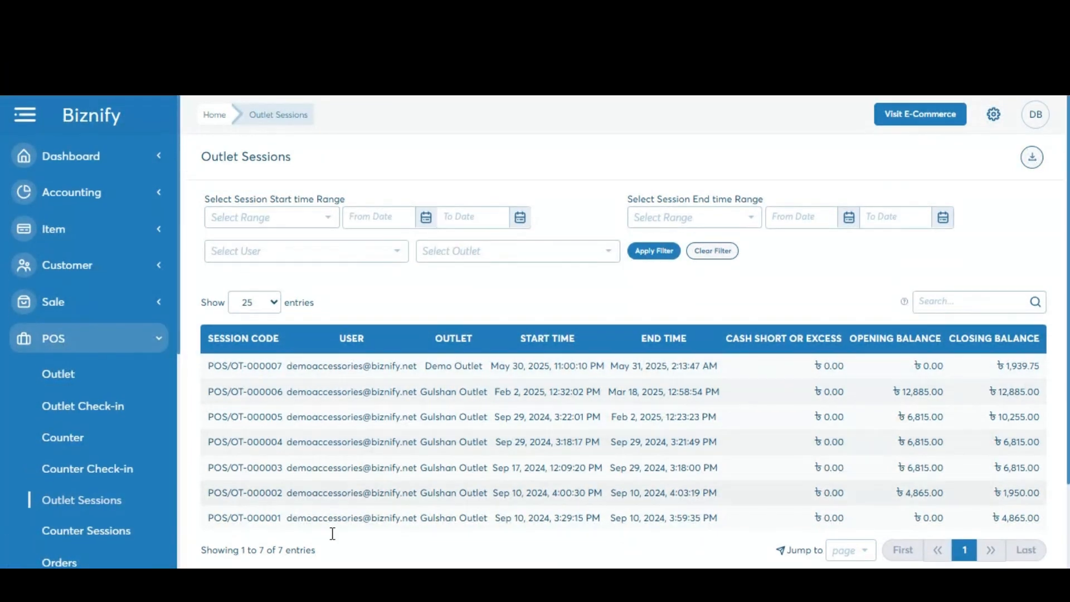
left_click(91, 544)
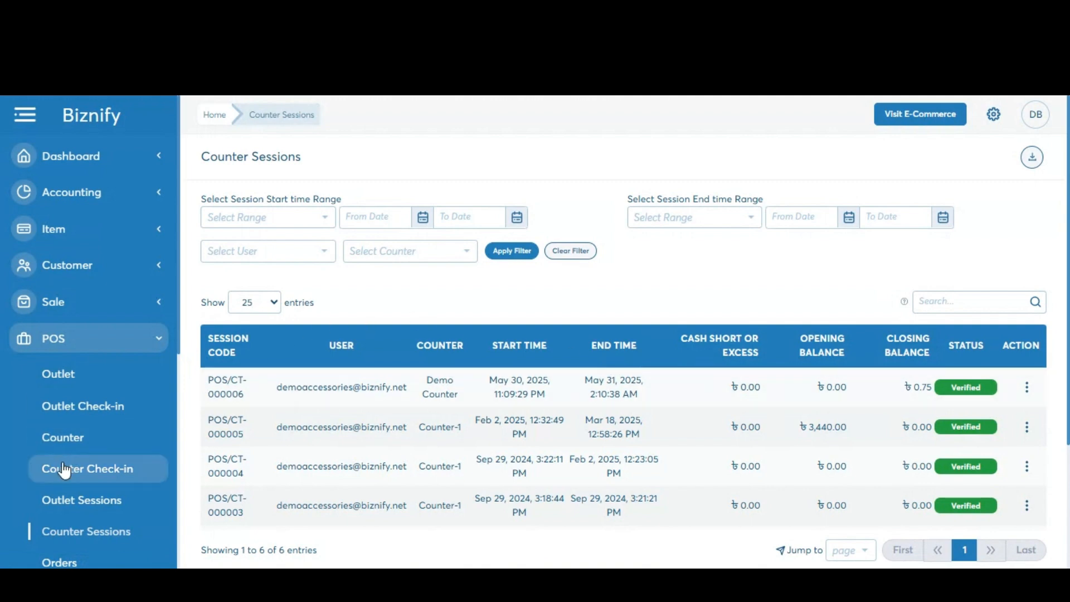
scroll(67, 468, "down", 3)
left_click(78, 416)
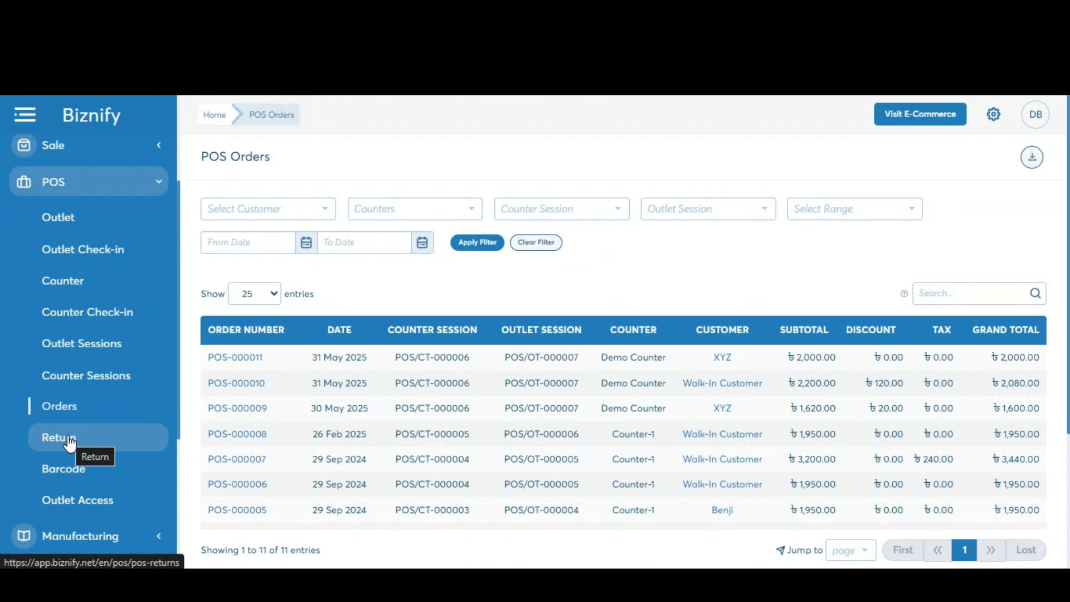
left_click(69, 444)
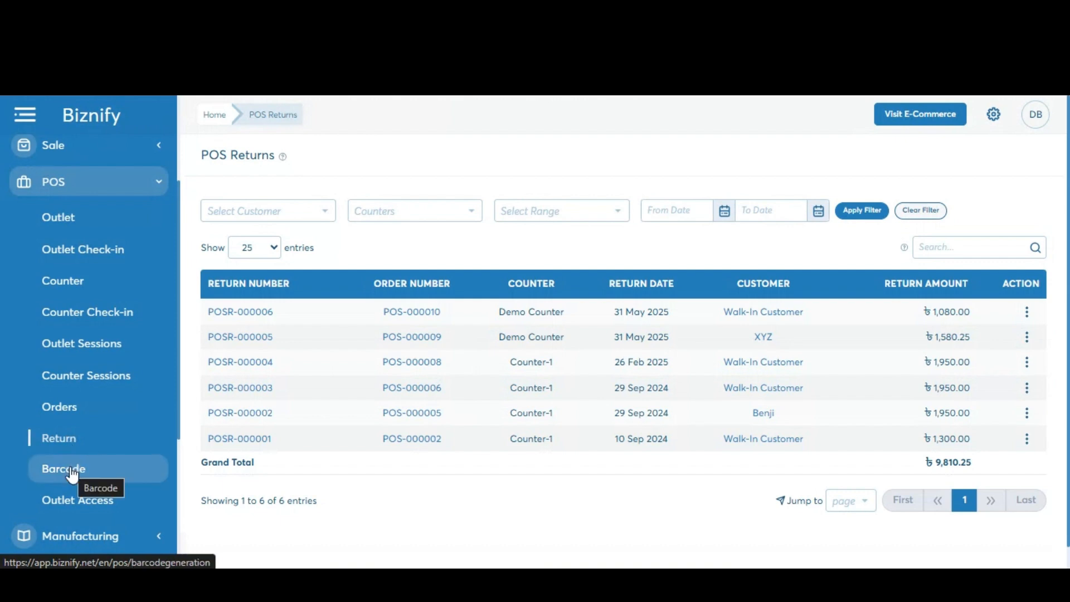
left_click(71, 472)
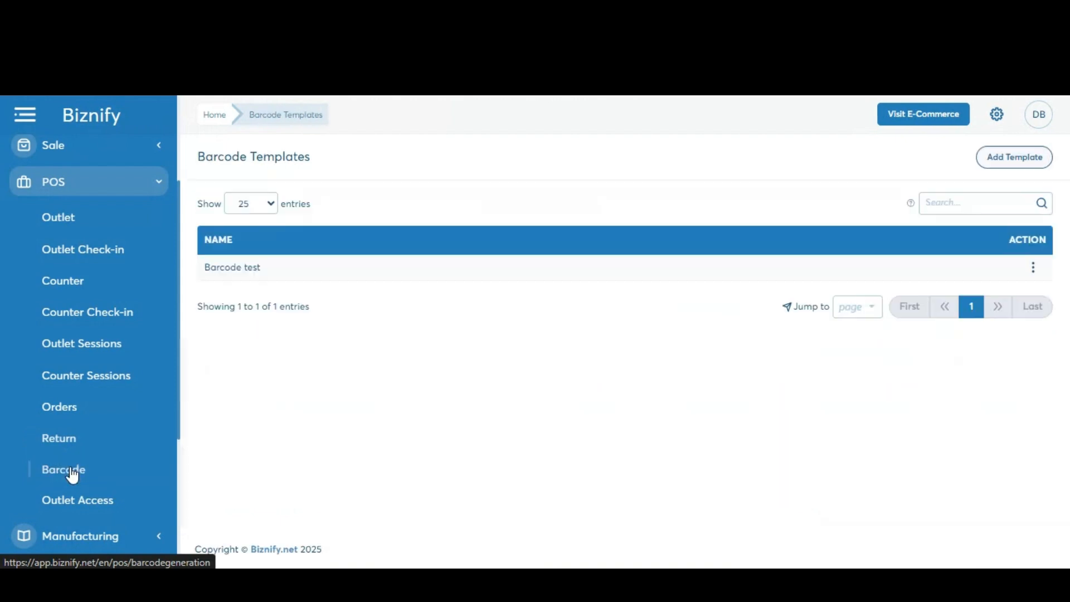